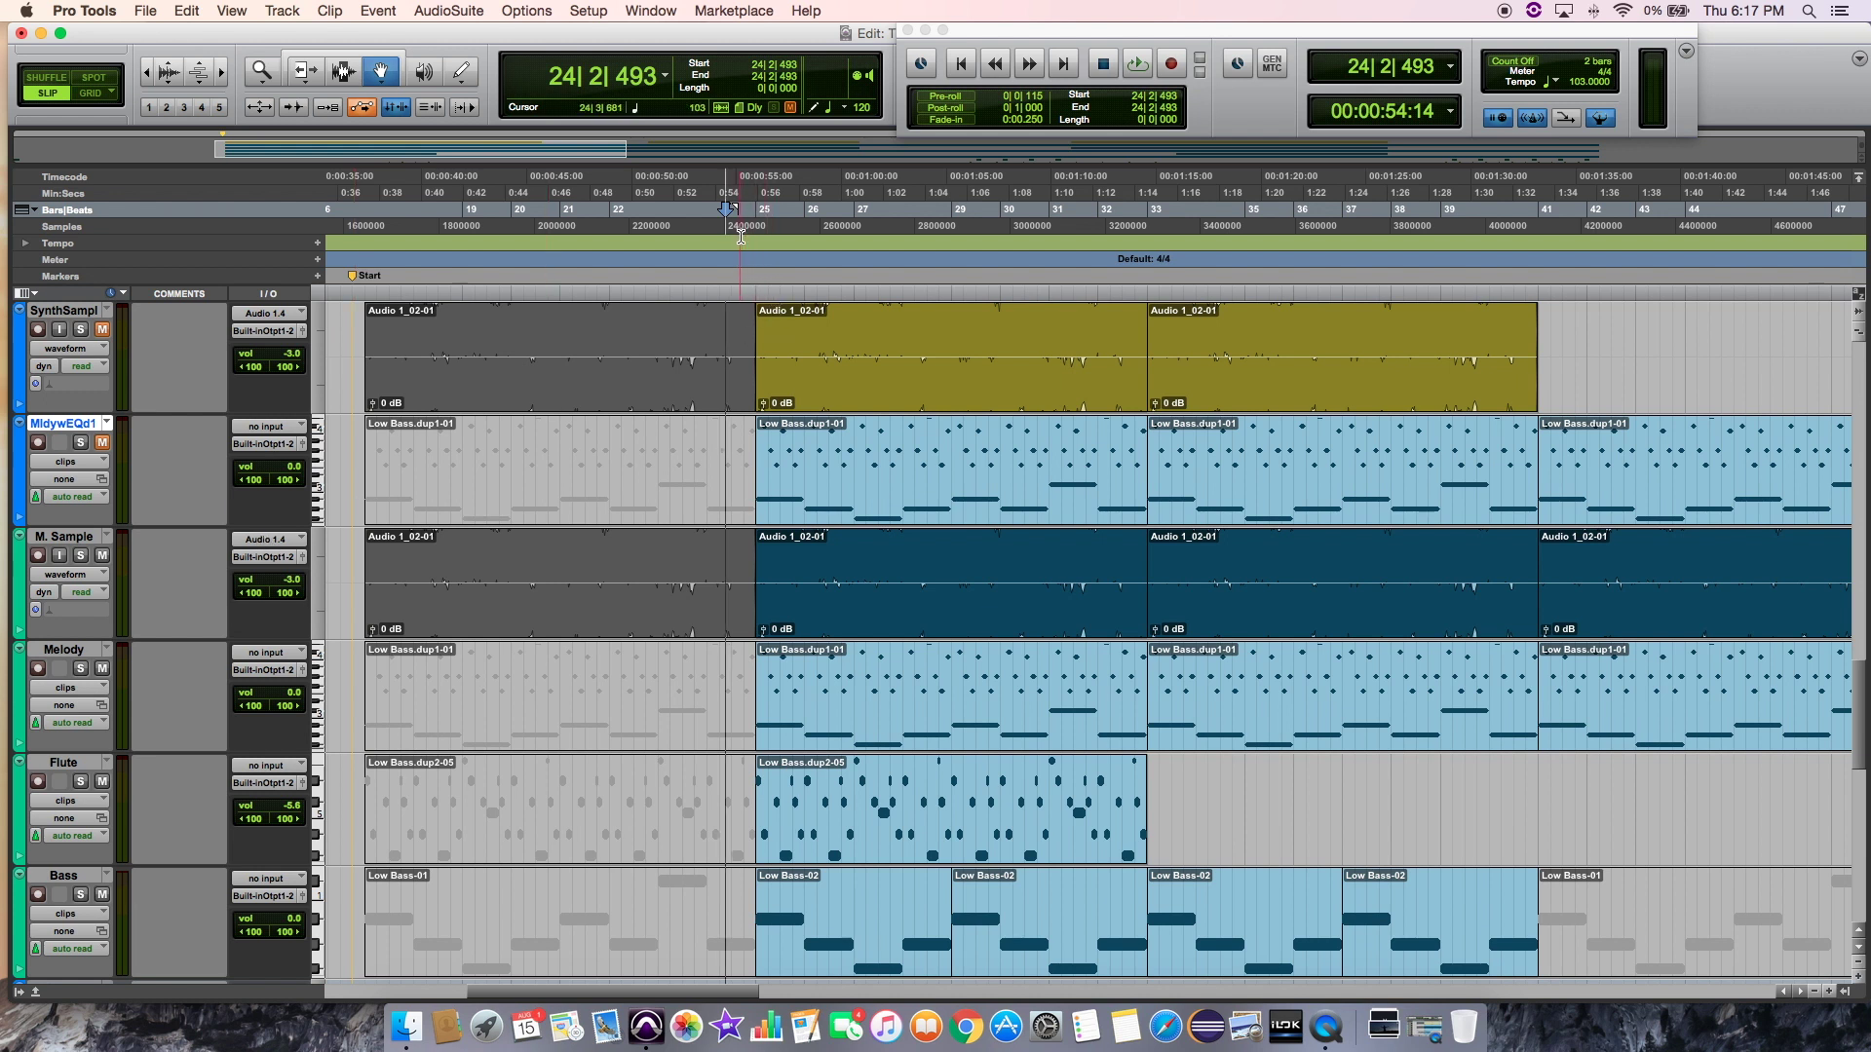
Play the session, then mute the Flute track and audition from bar 25.
{"action": "key", "text": "space"}
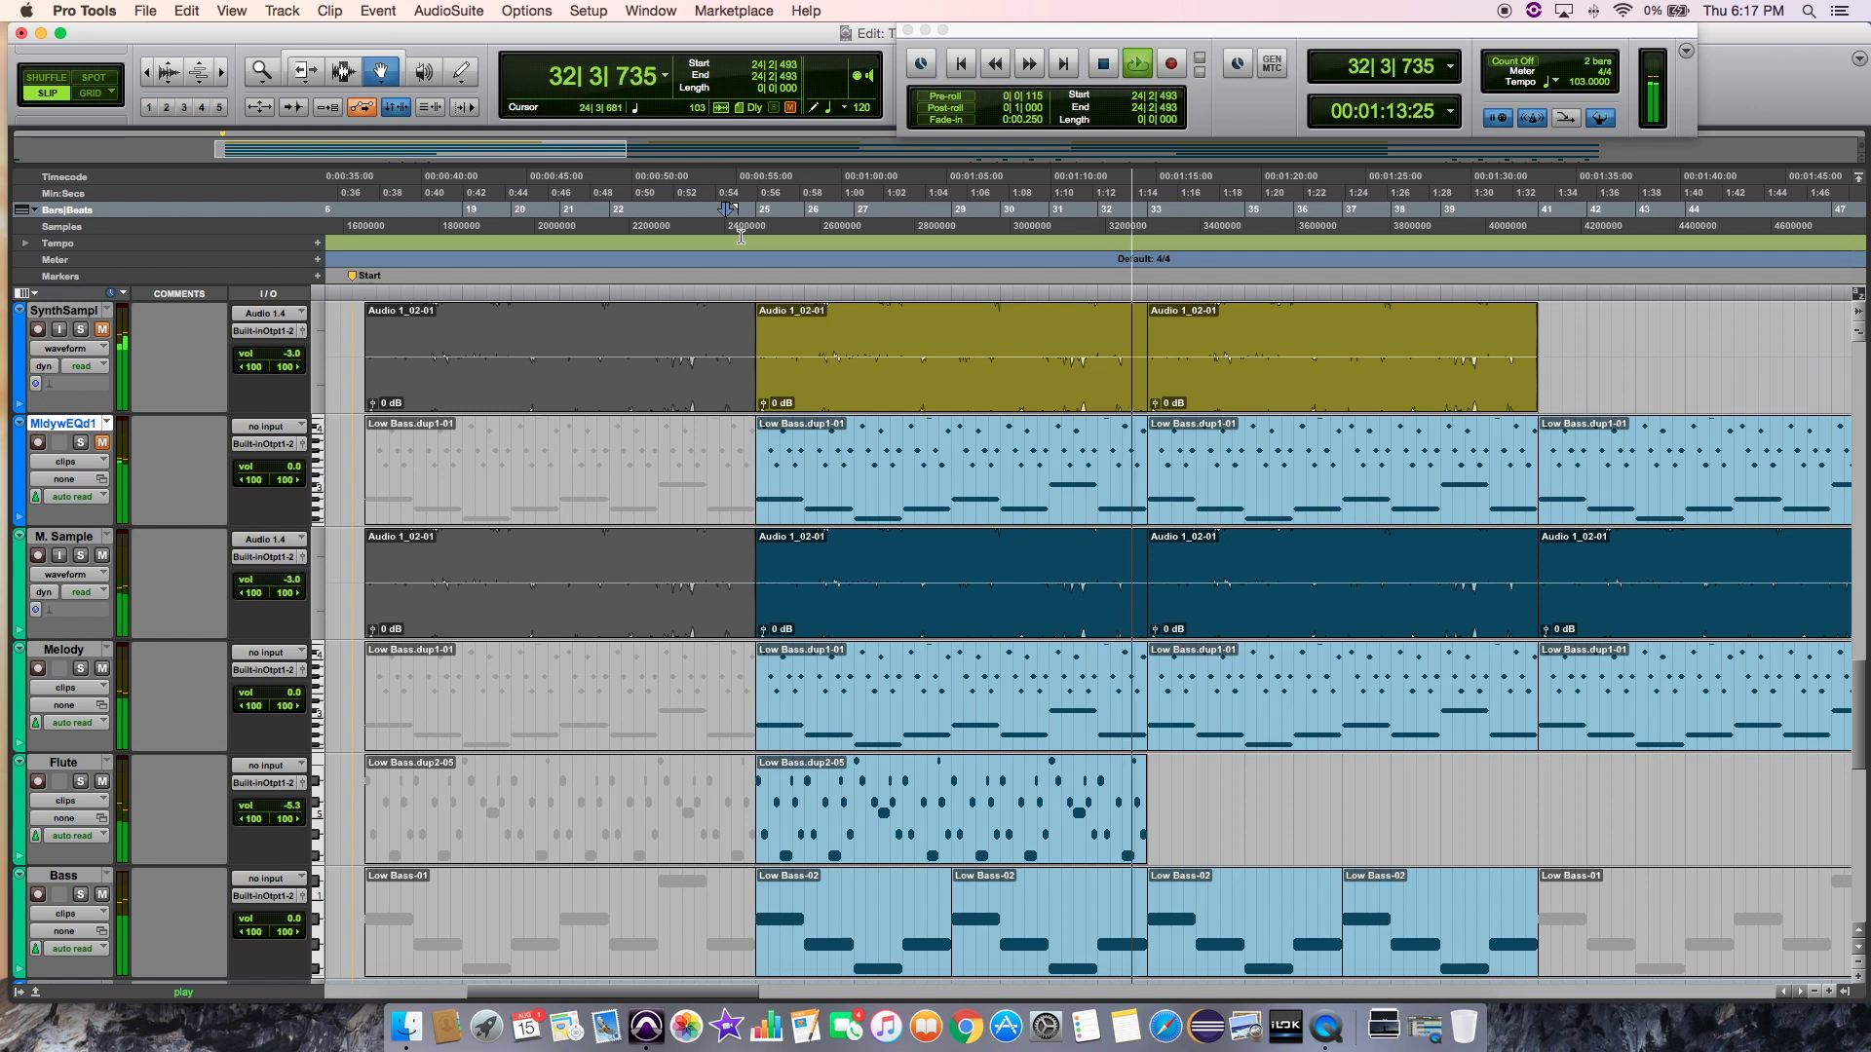
{"action": "key", "text": "space"}
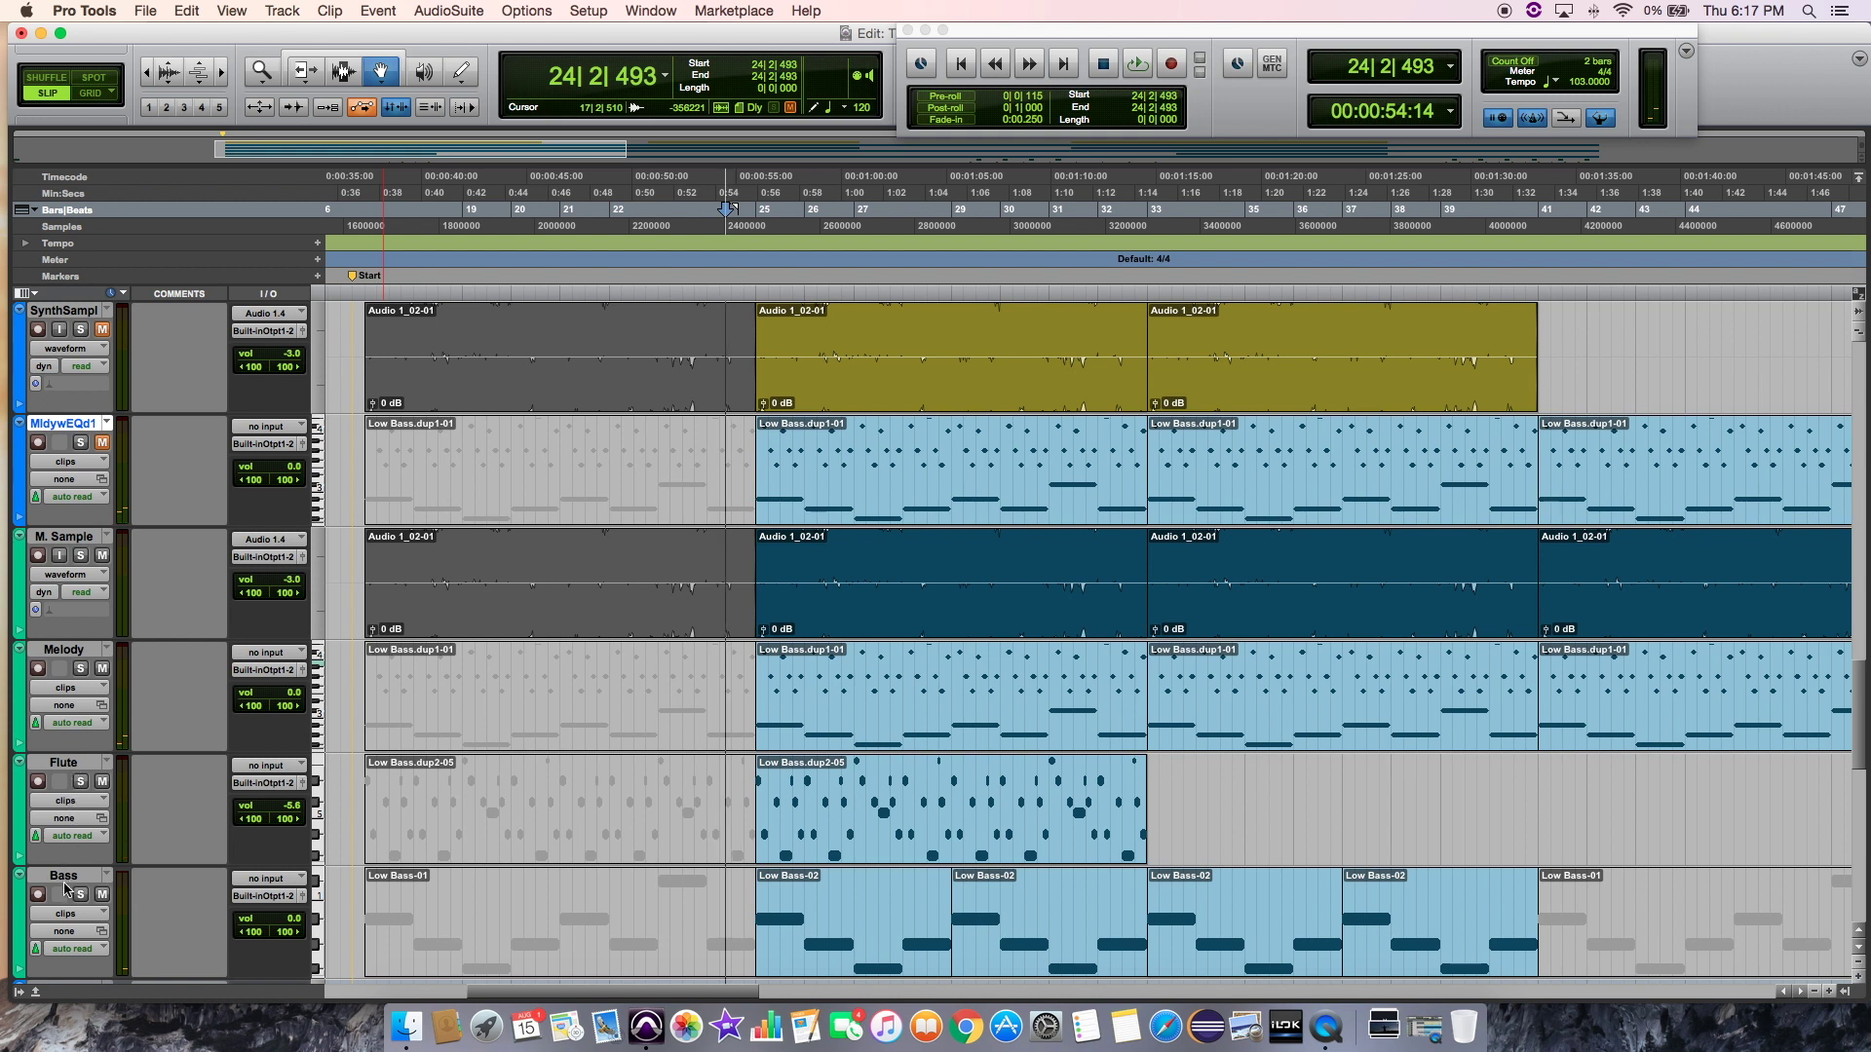
{"action": "left_click", "coordinate": [101, 781]}
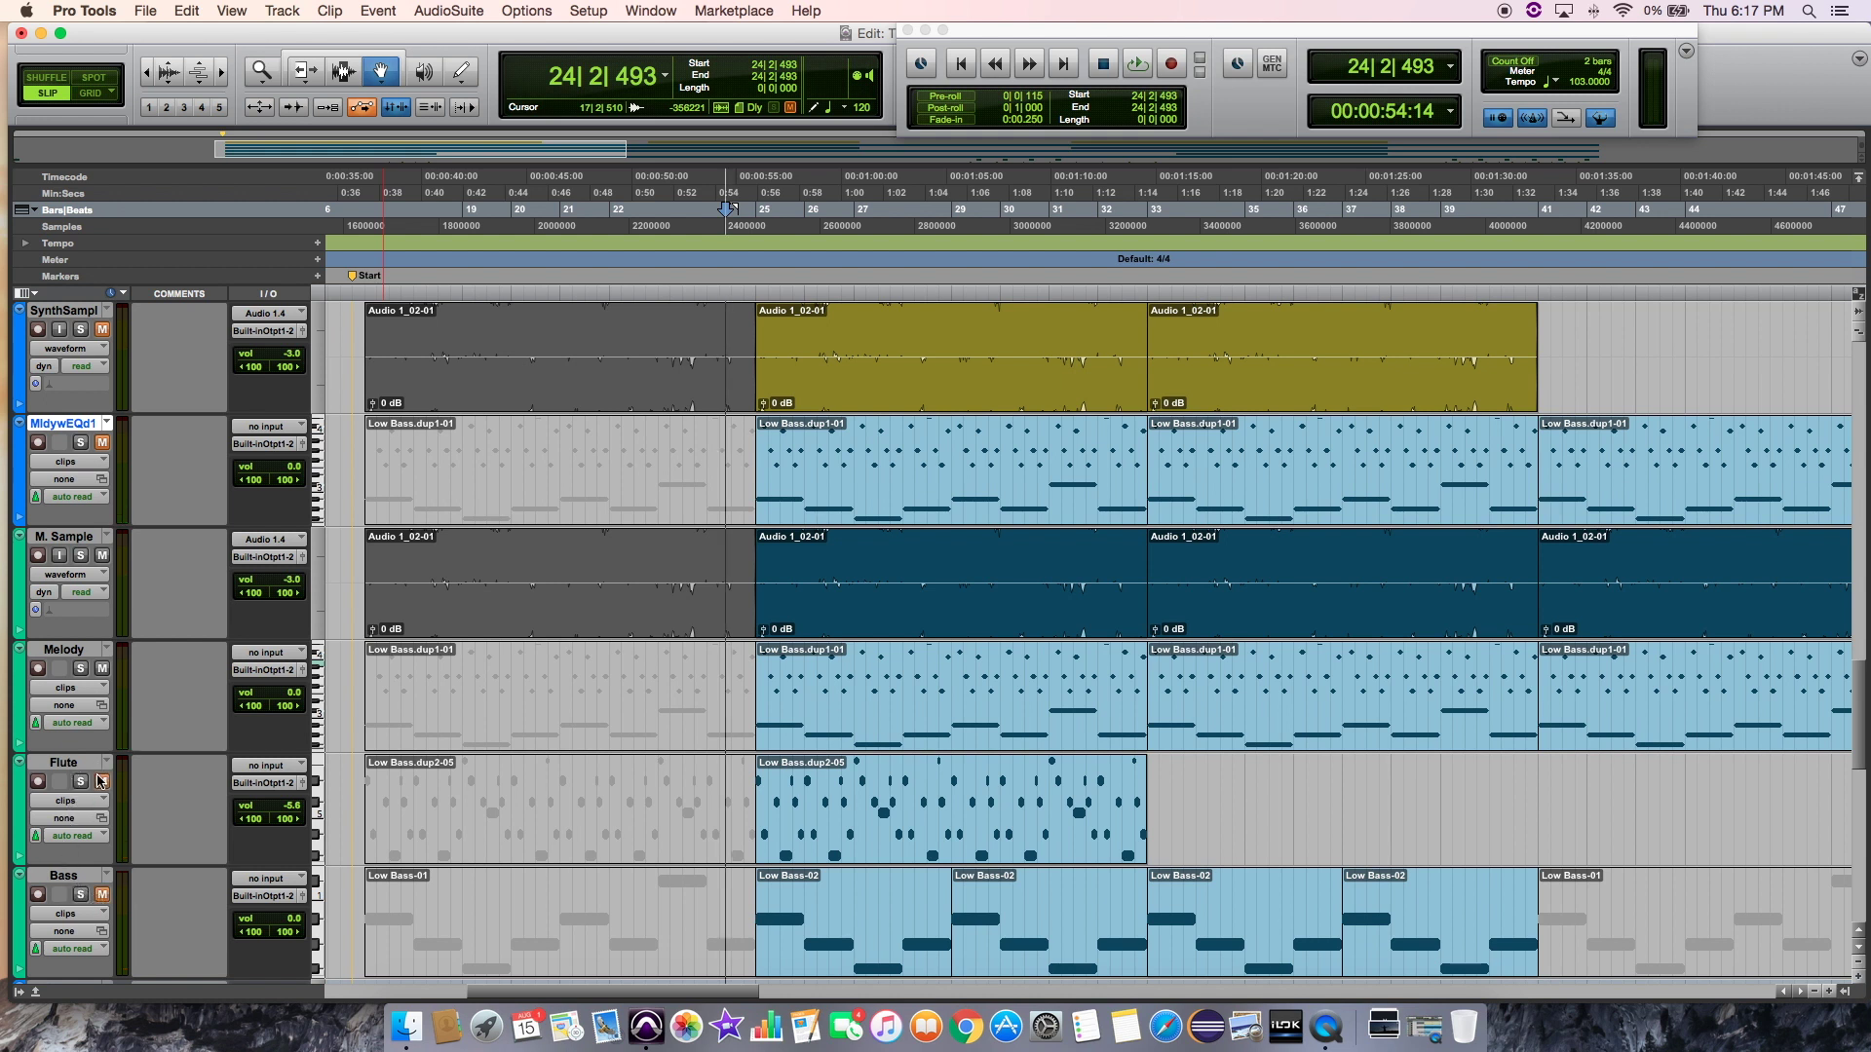
{"action": "left_click", "coordinate": [758, 225]}
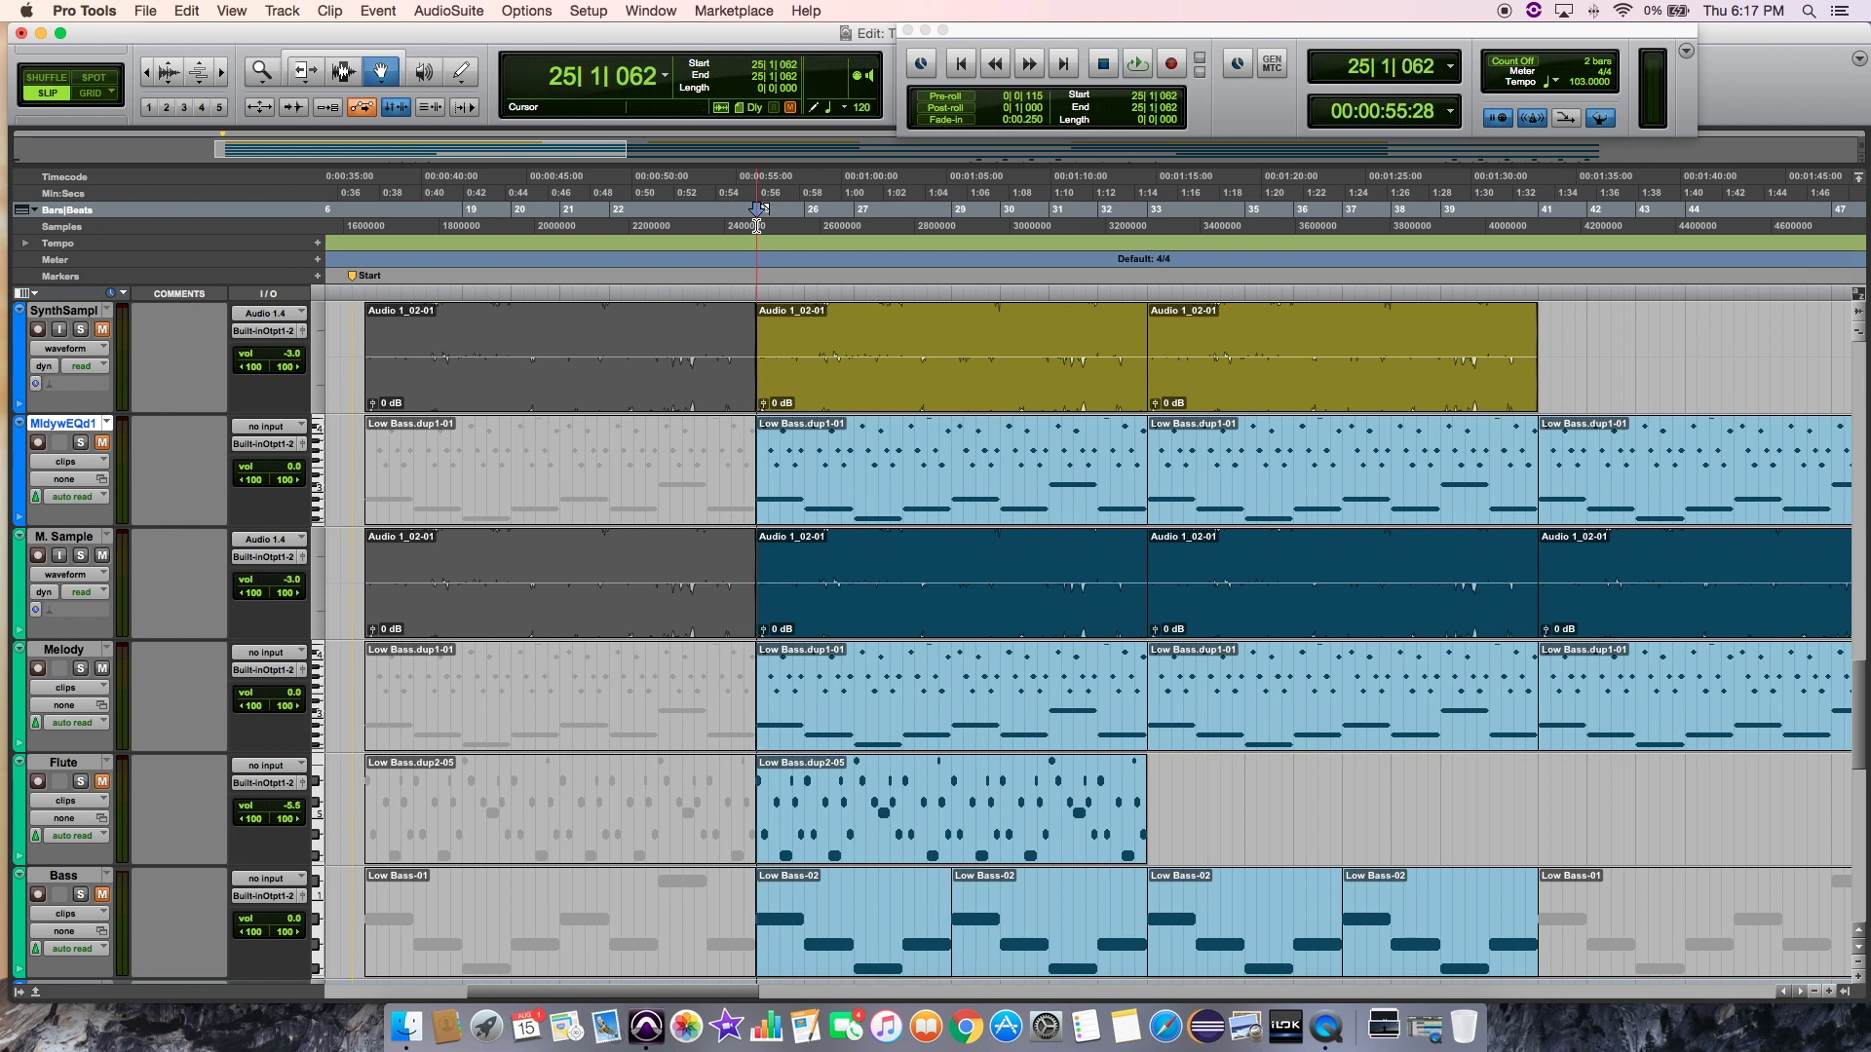
{"action": "key", "text": "space"}
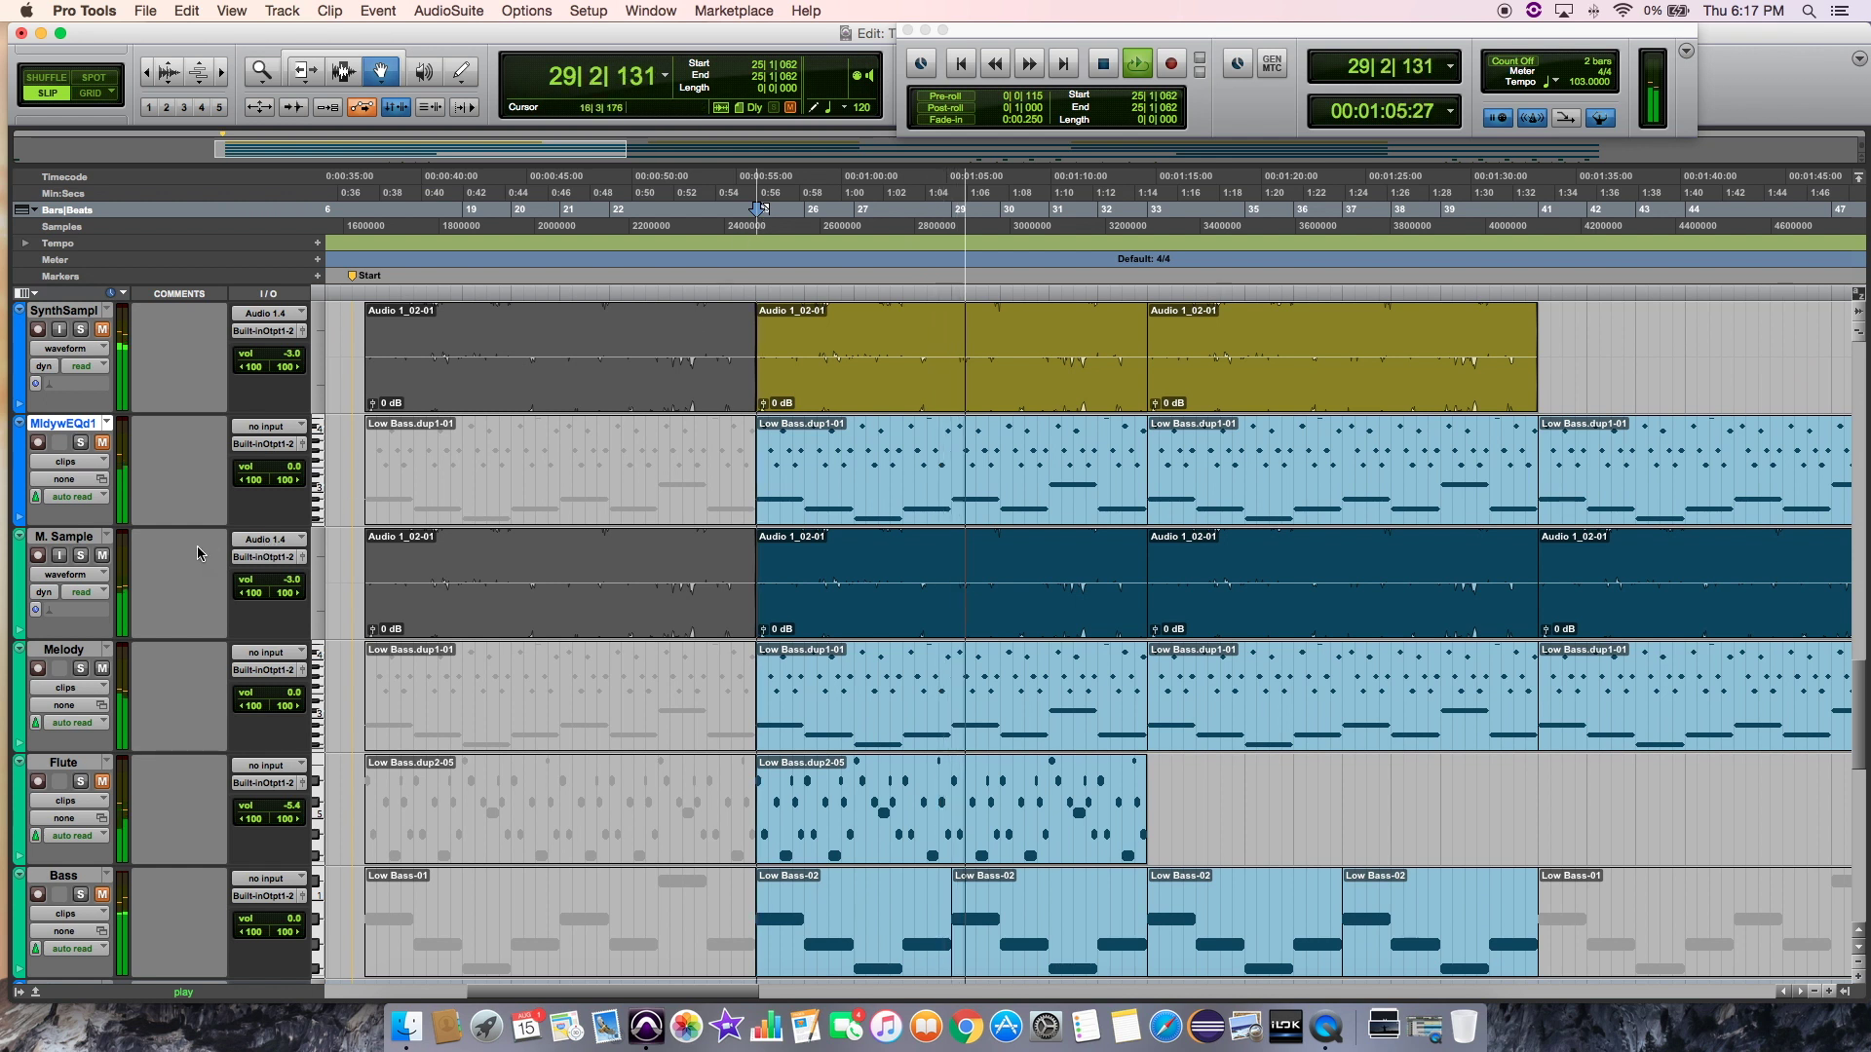
{"action": "key", "text": "space"}
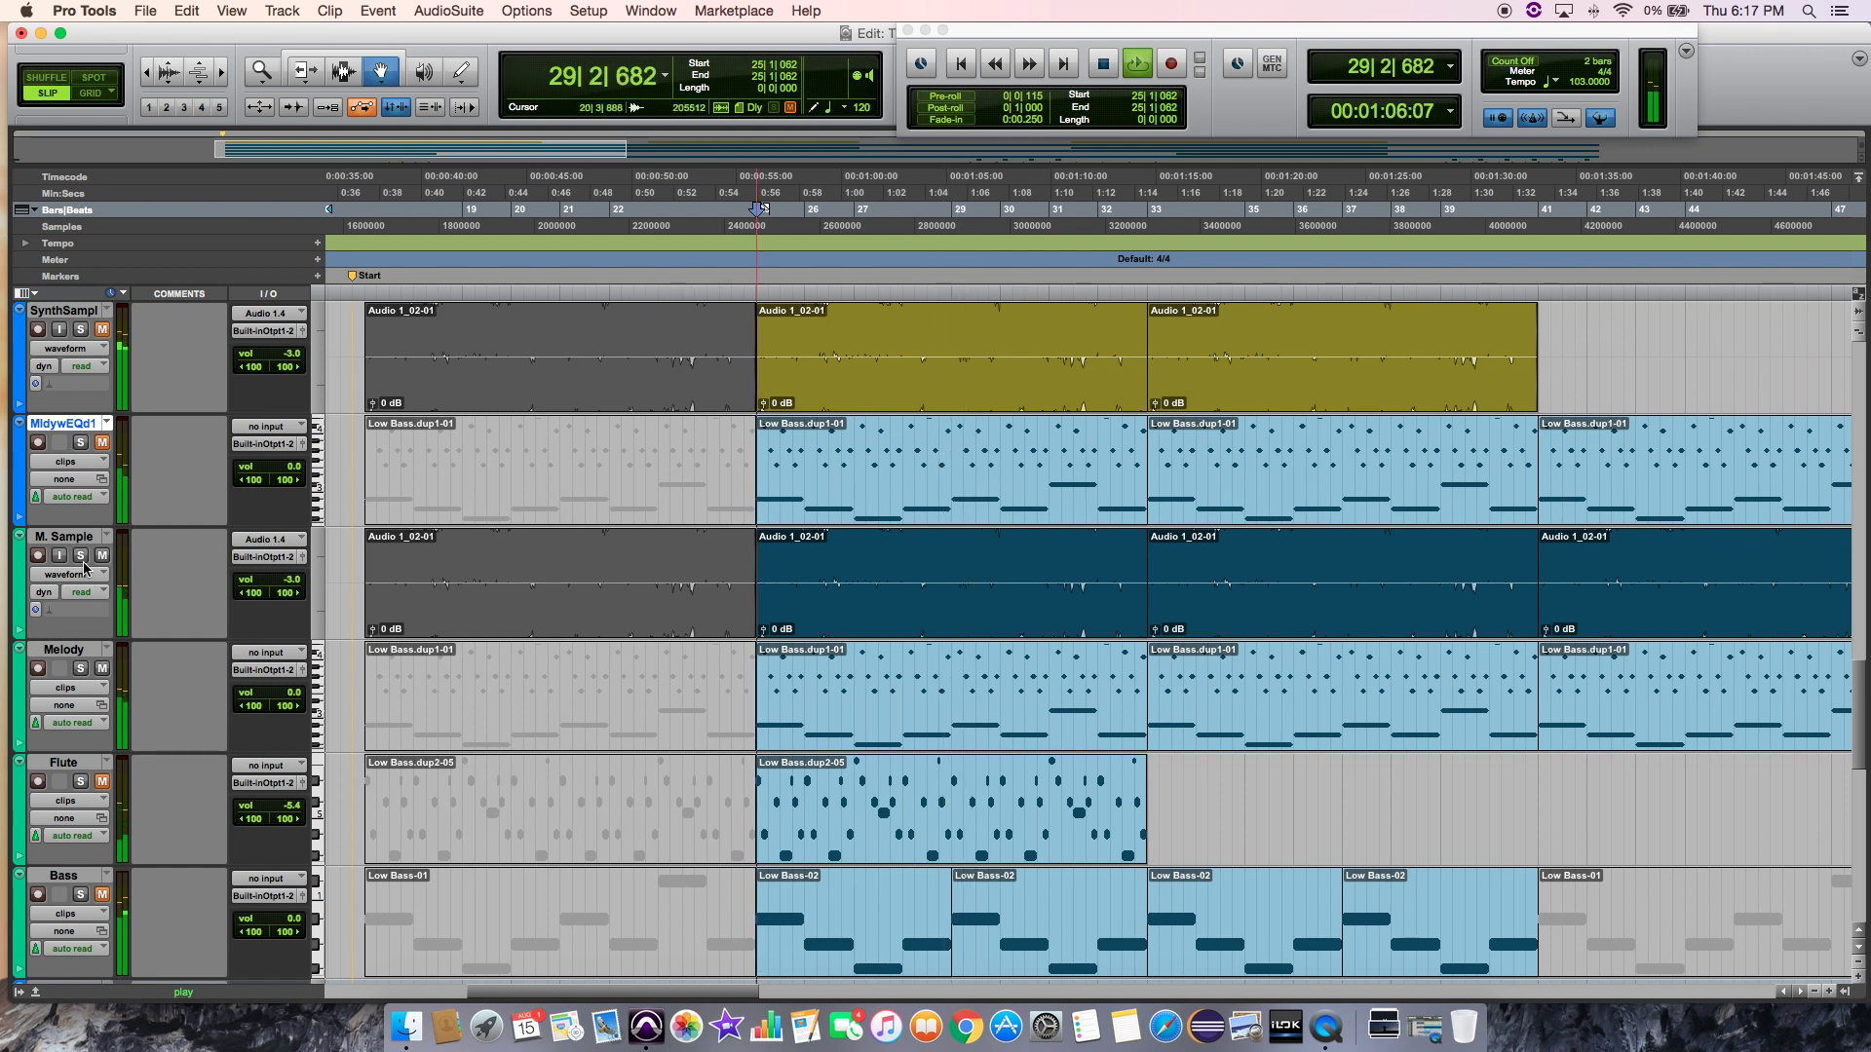
Solo the M. Sample track and audition it from bar 25.
{"action": "left_click", "coordinate": [81, 555]}
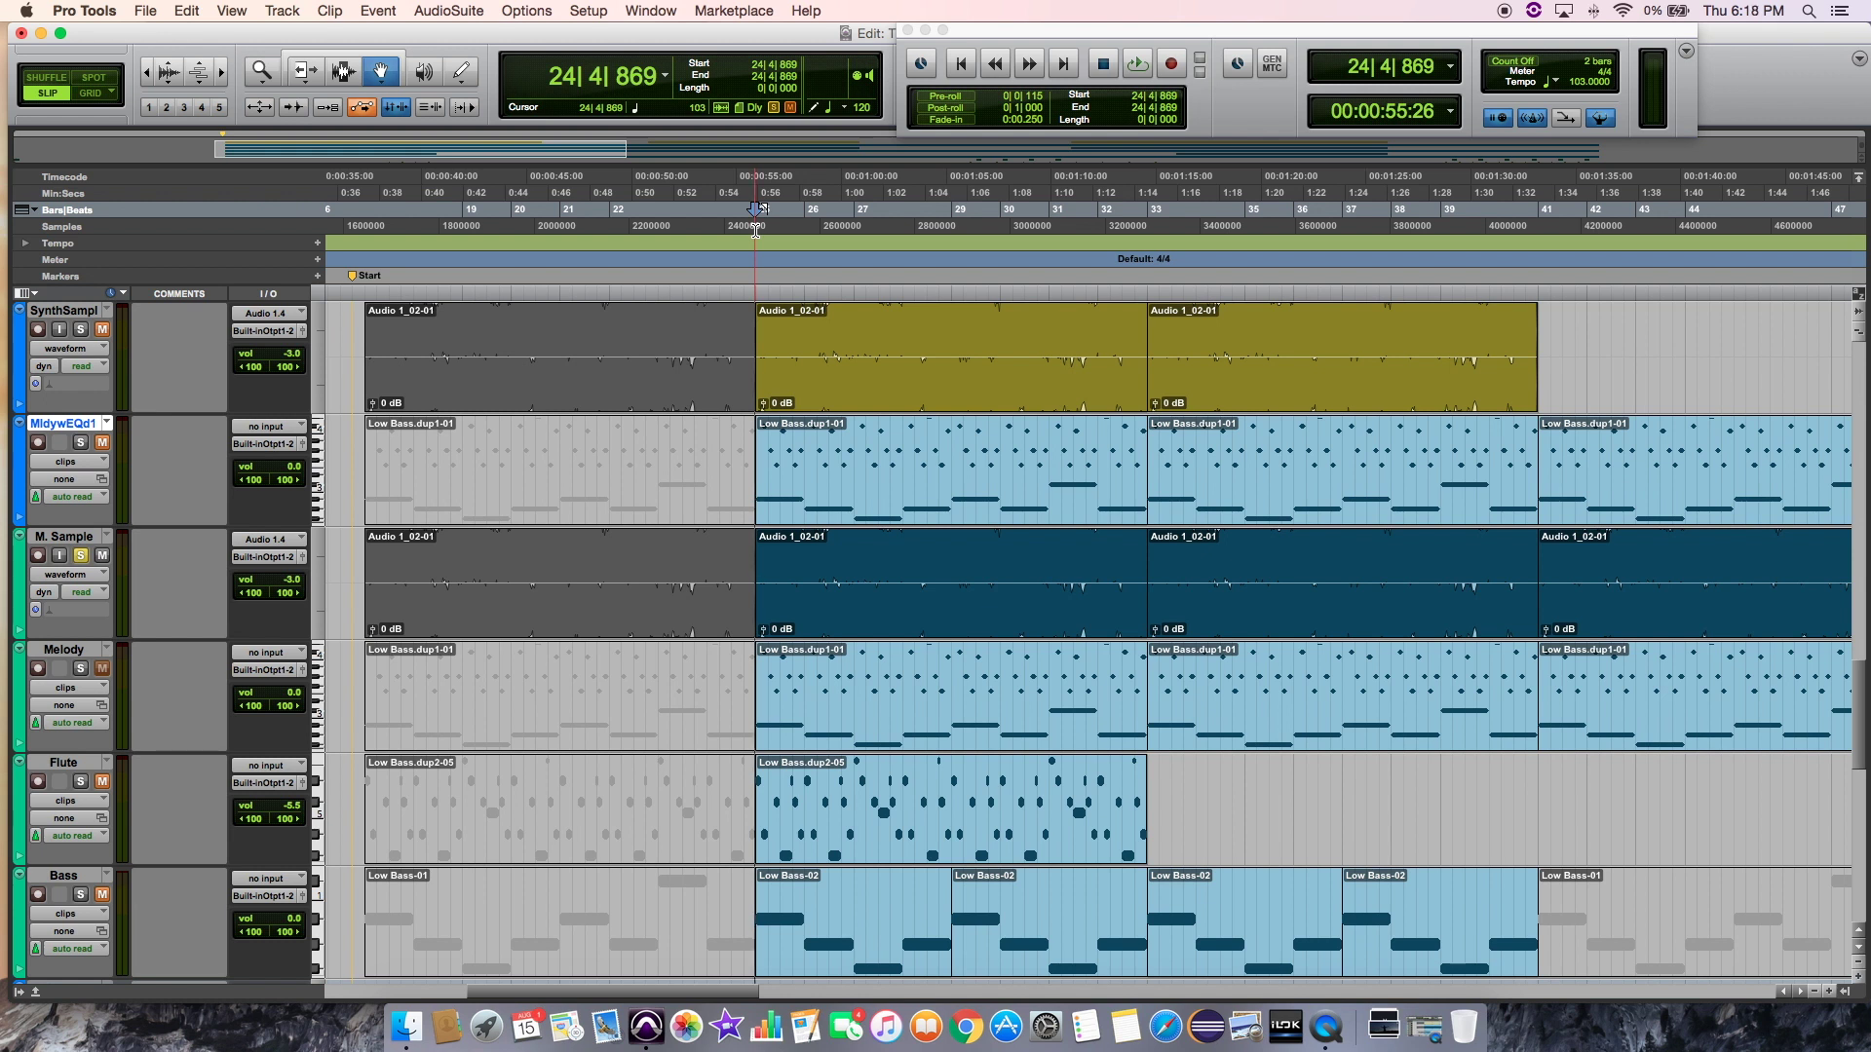
{"action": "key", "text": "space"}
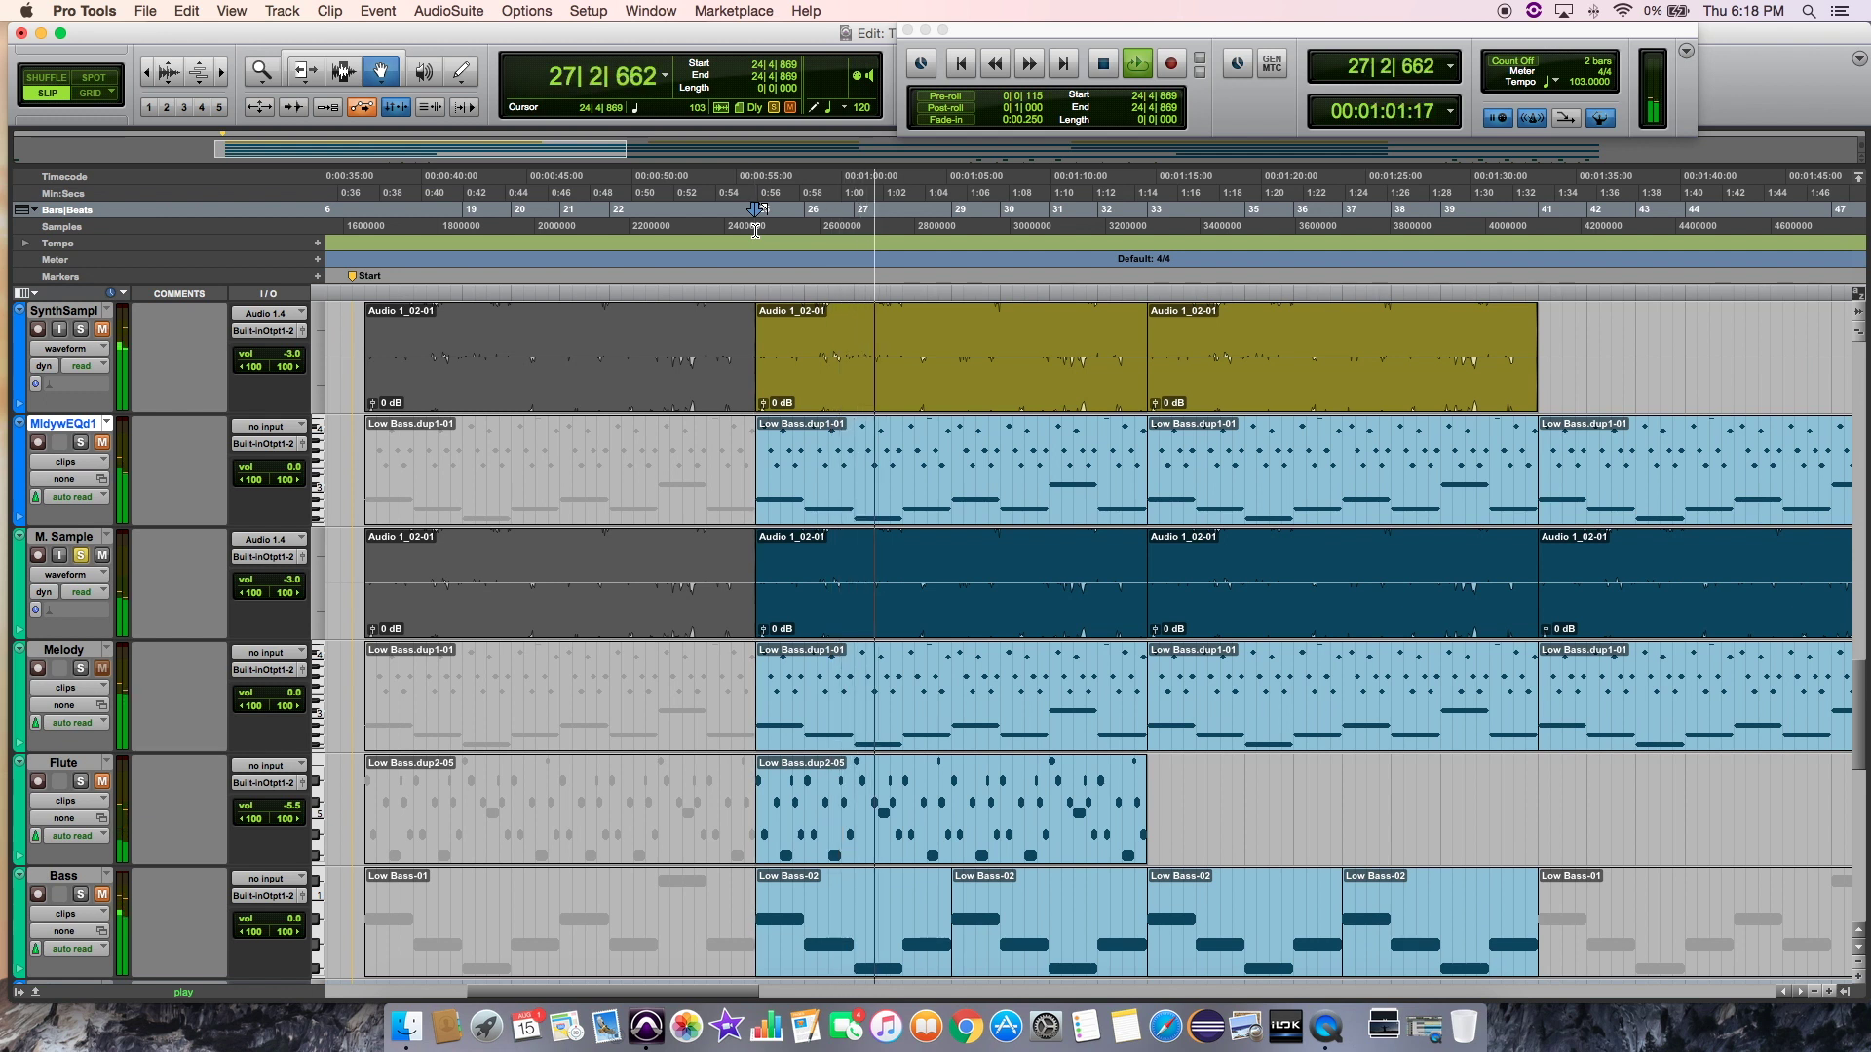
{"action": "key", "text": "space"}
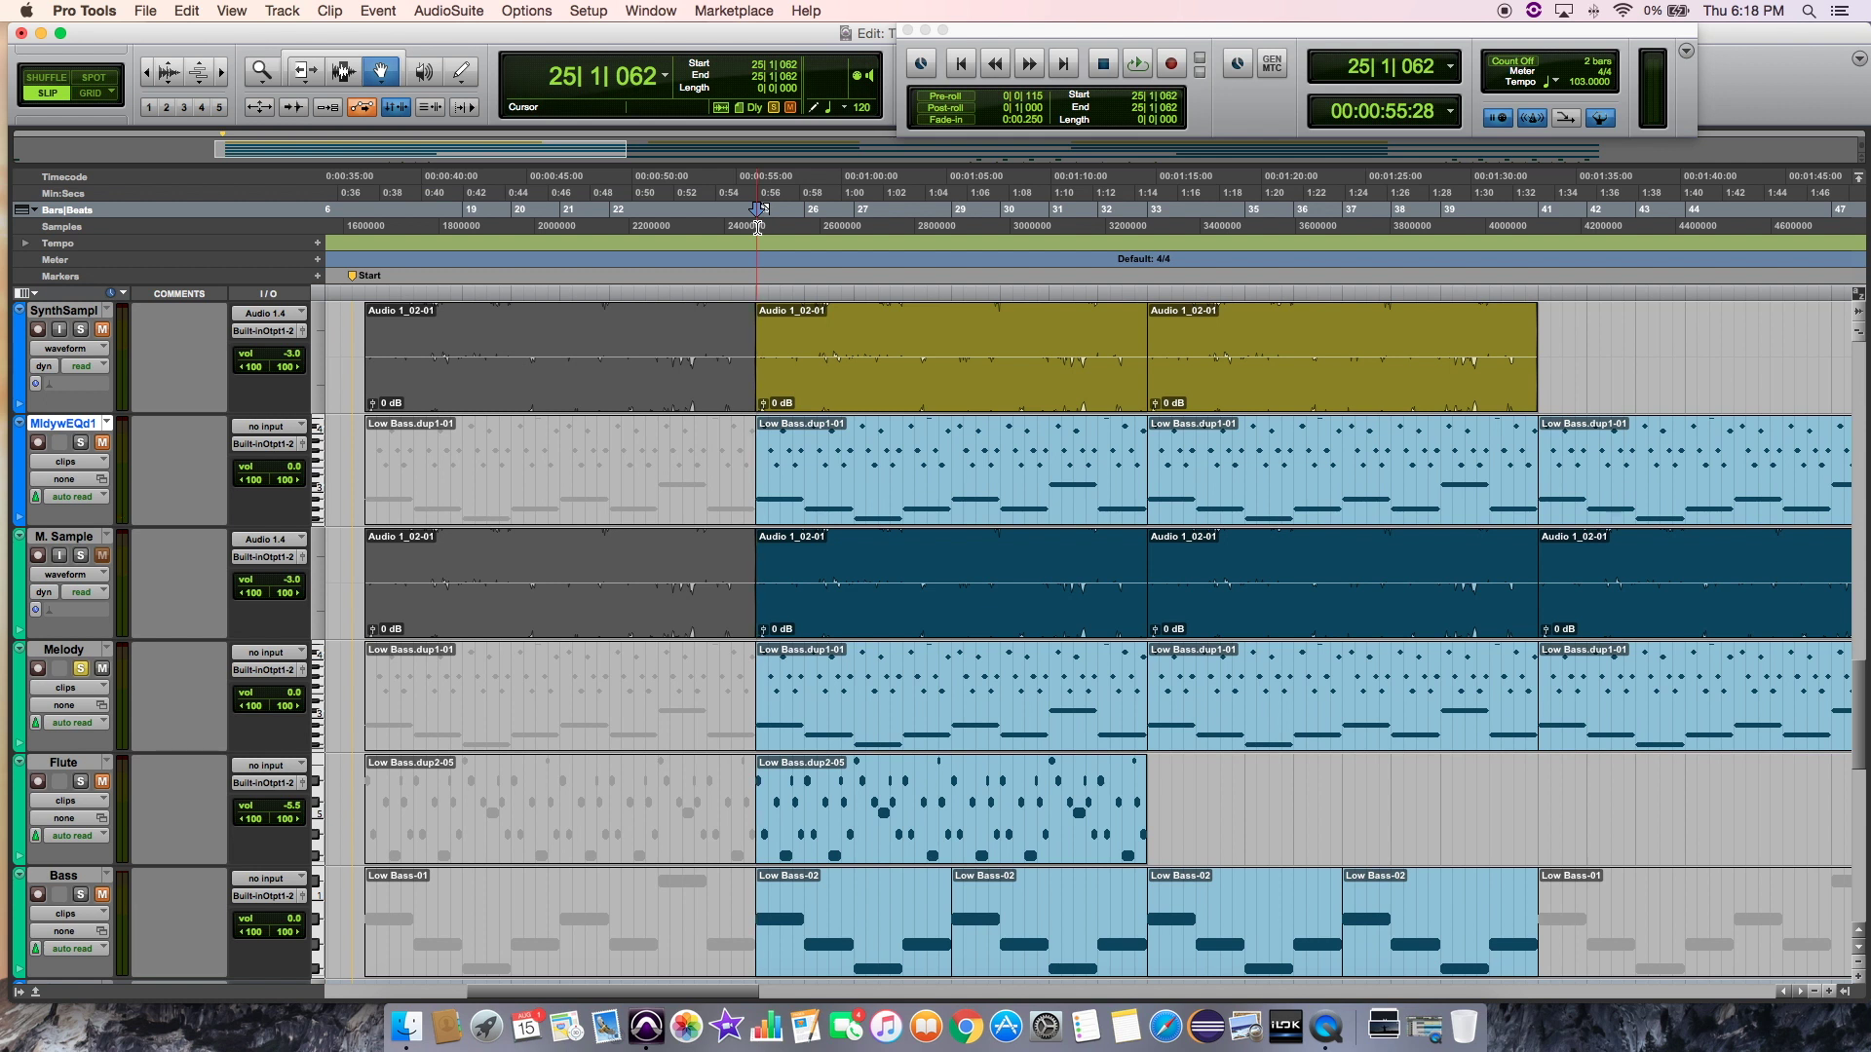
{"action": "key", "text": "space"}
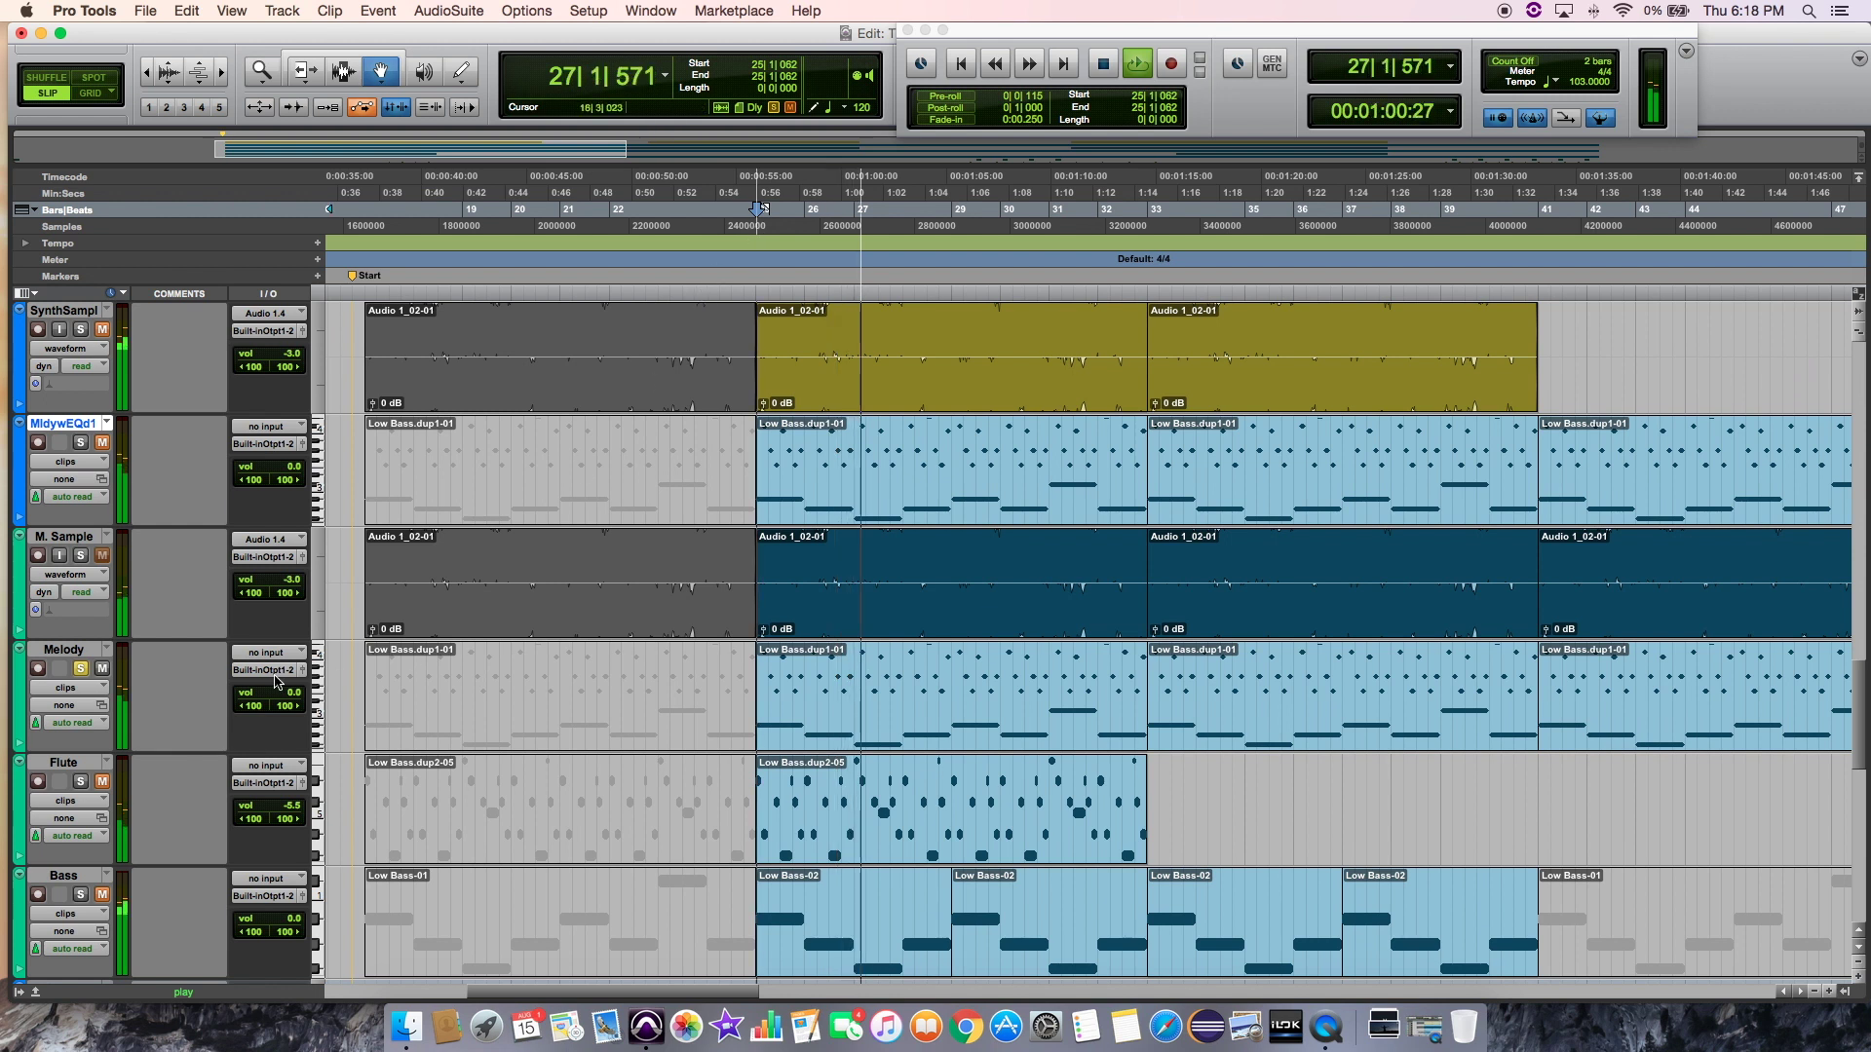
{"action": "key", "text": "space"}
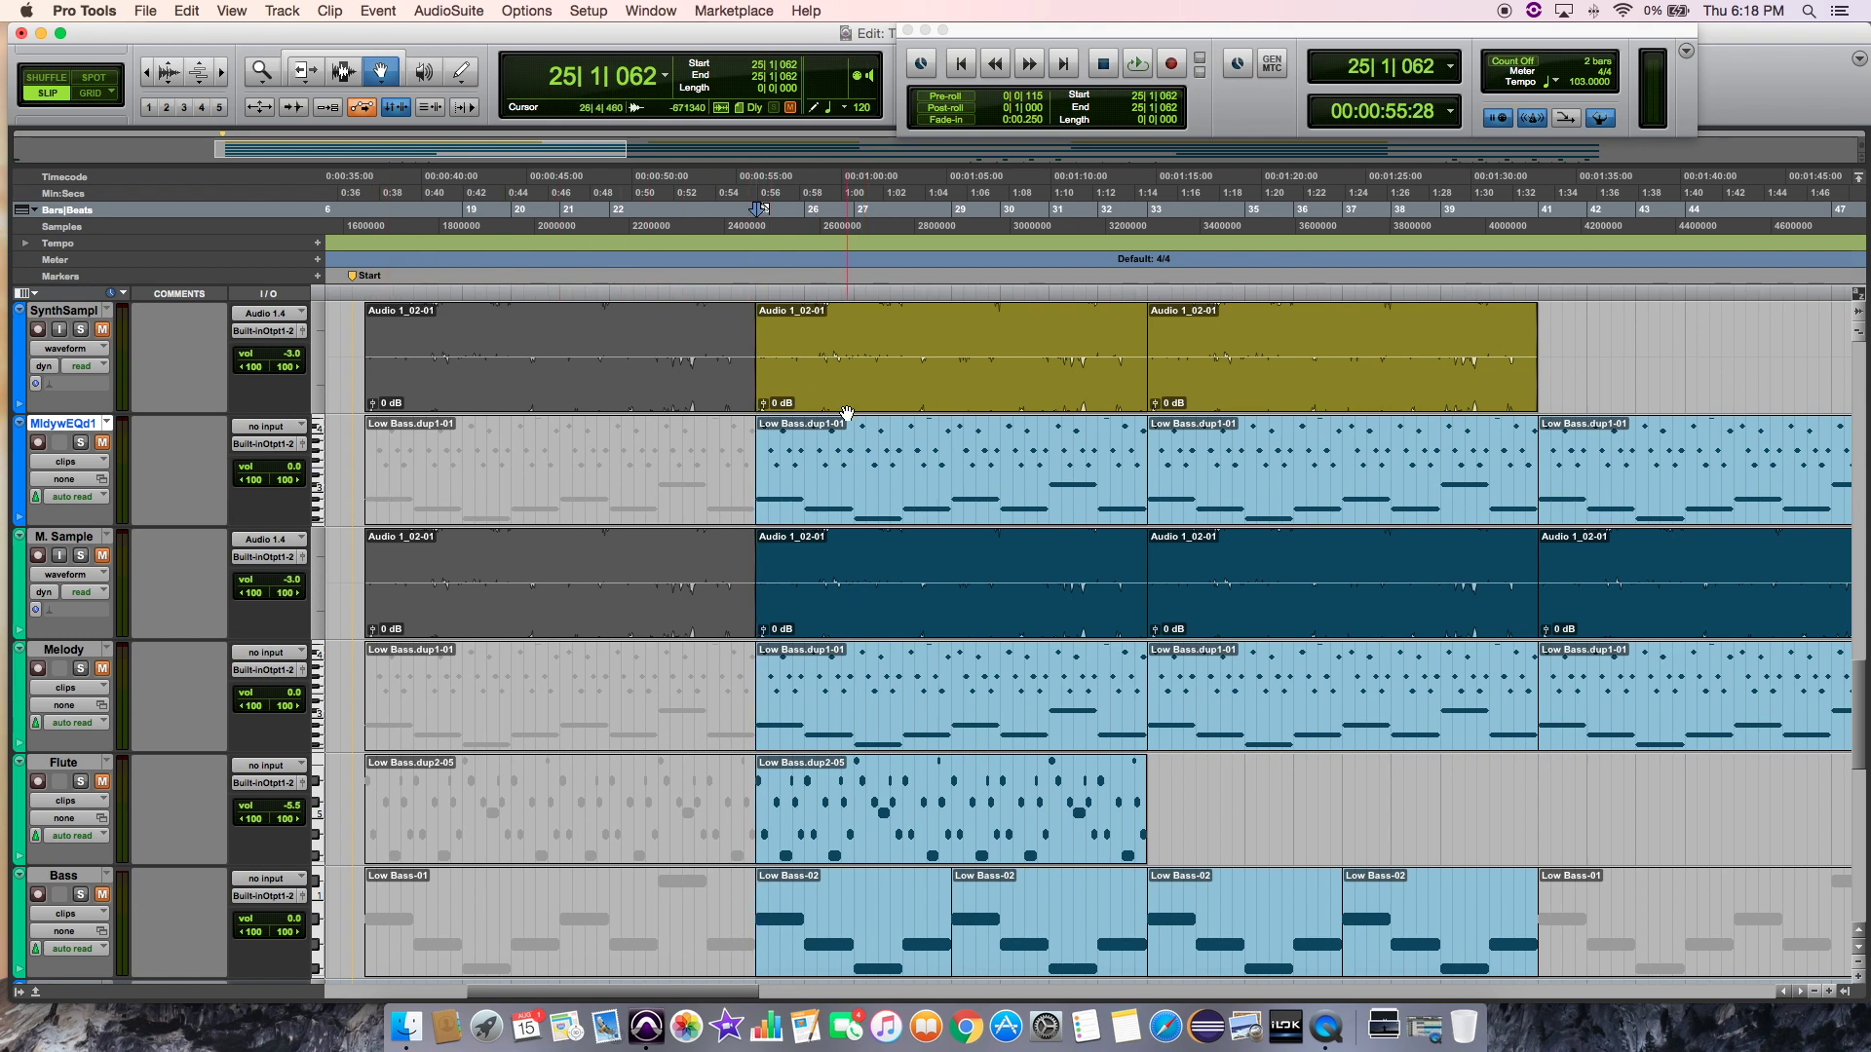
Reveal the purple Reverb aux track above SynthSampl and play the mix from bar 25.
{"action": "scroll", "coordinate": [847, 413], "scroll_direction": "up", "scroll_amount": 2}
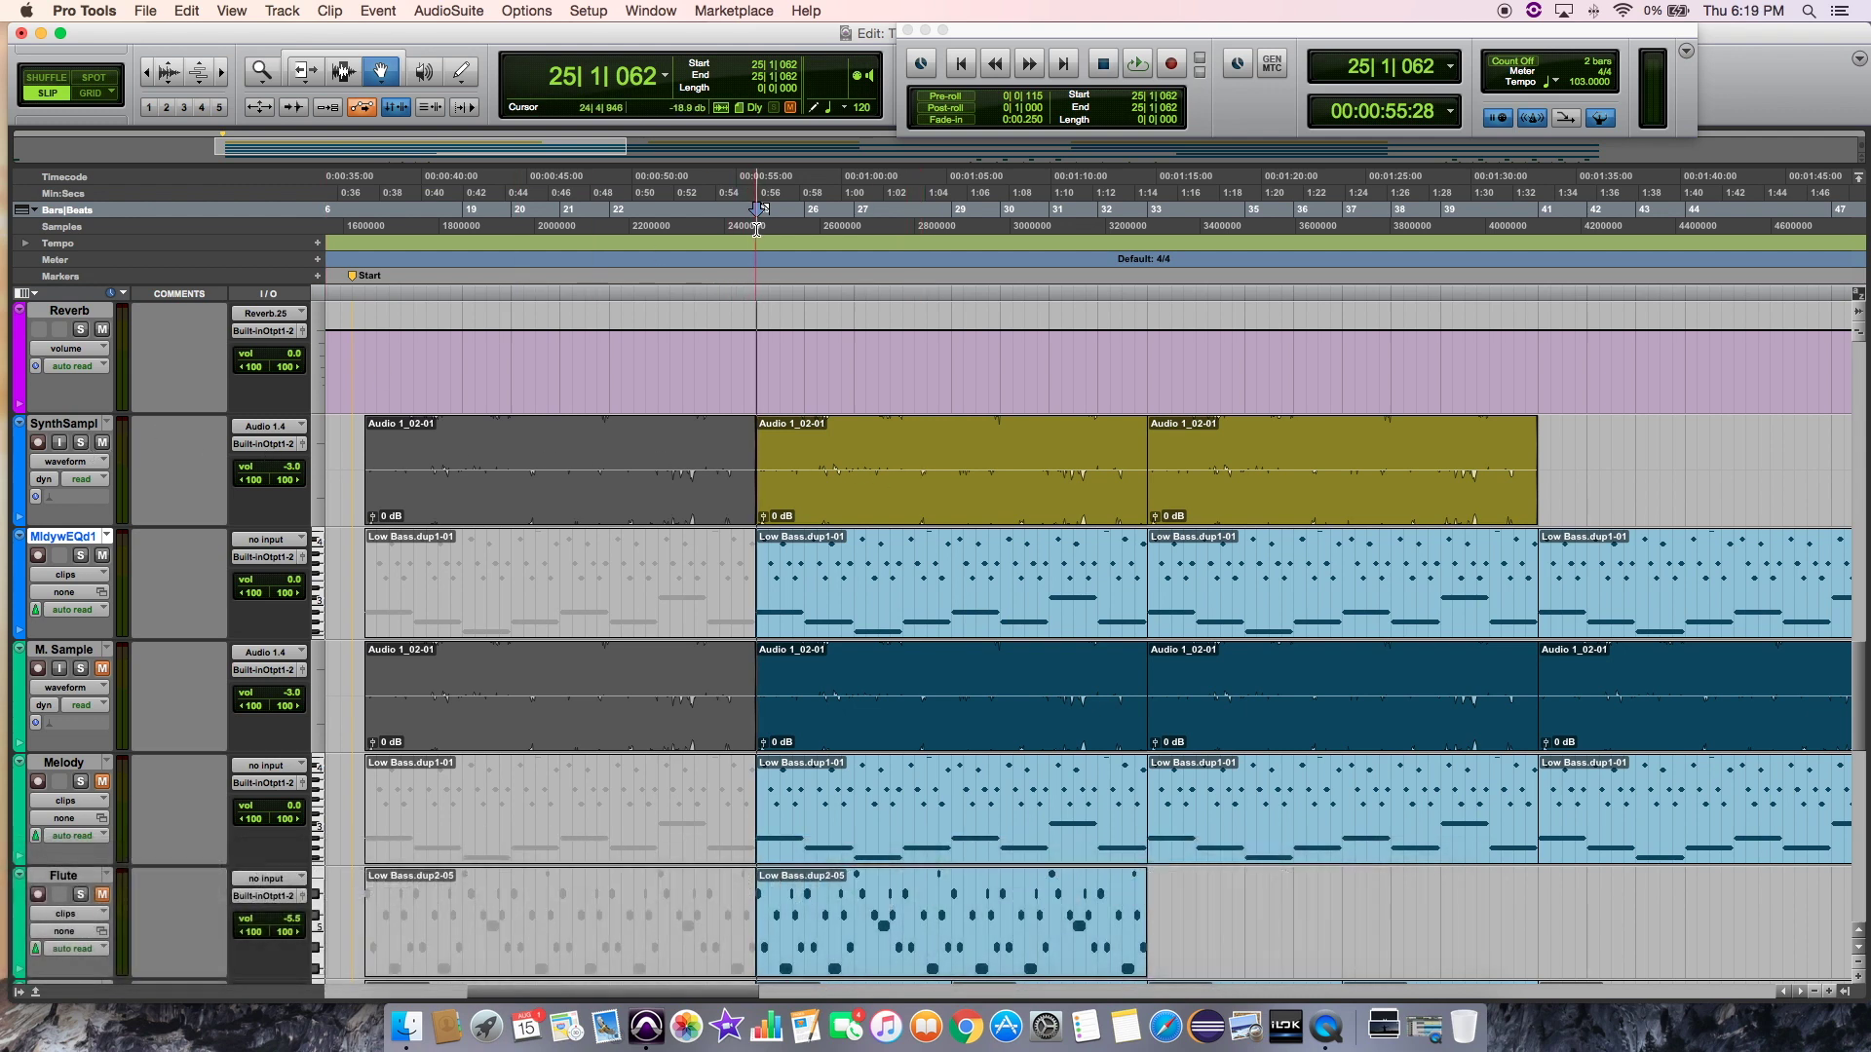
{"action": "key", "text": "space"}
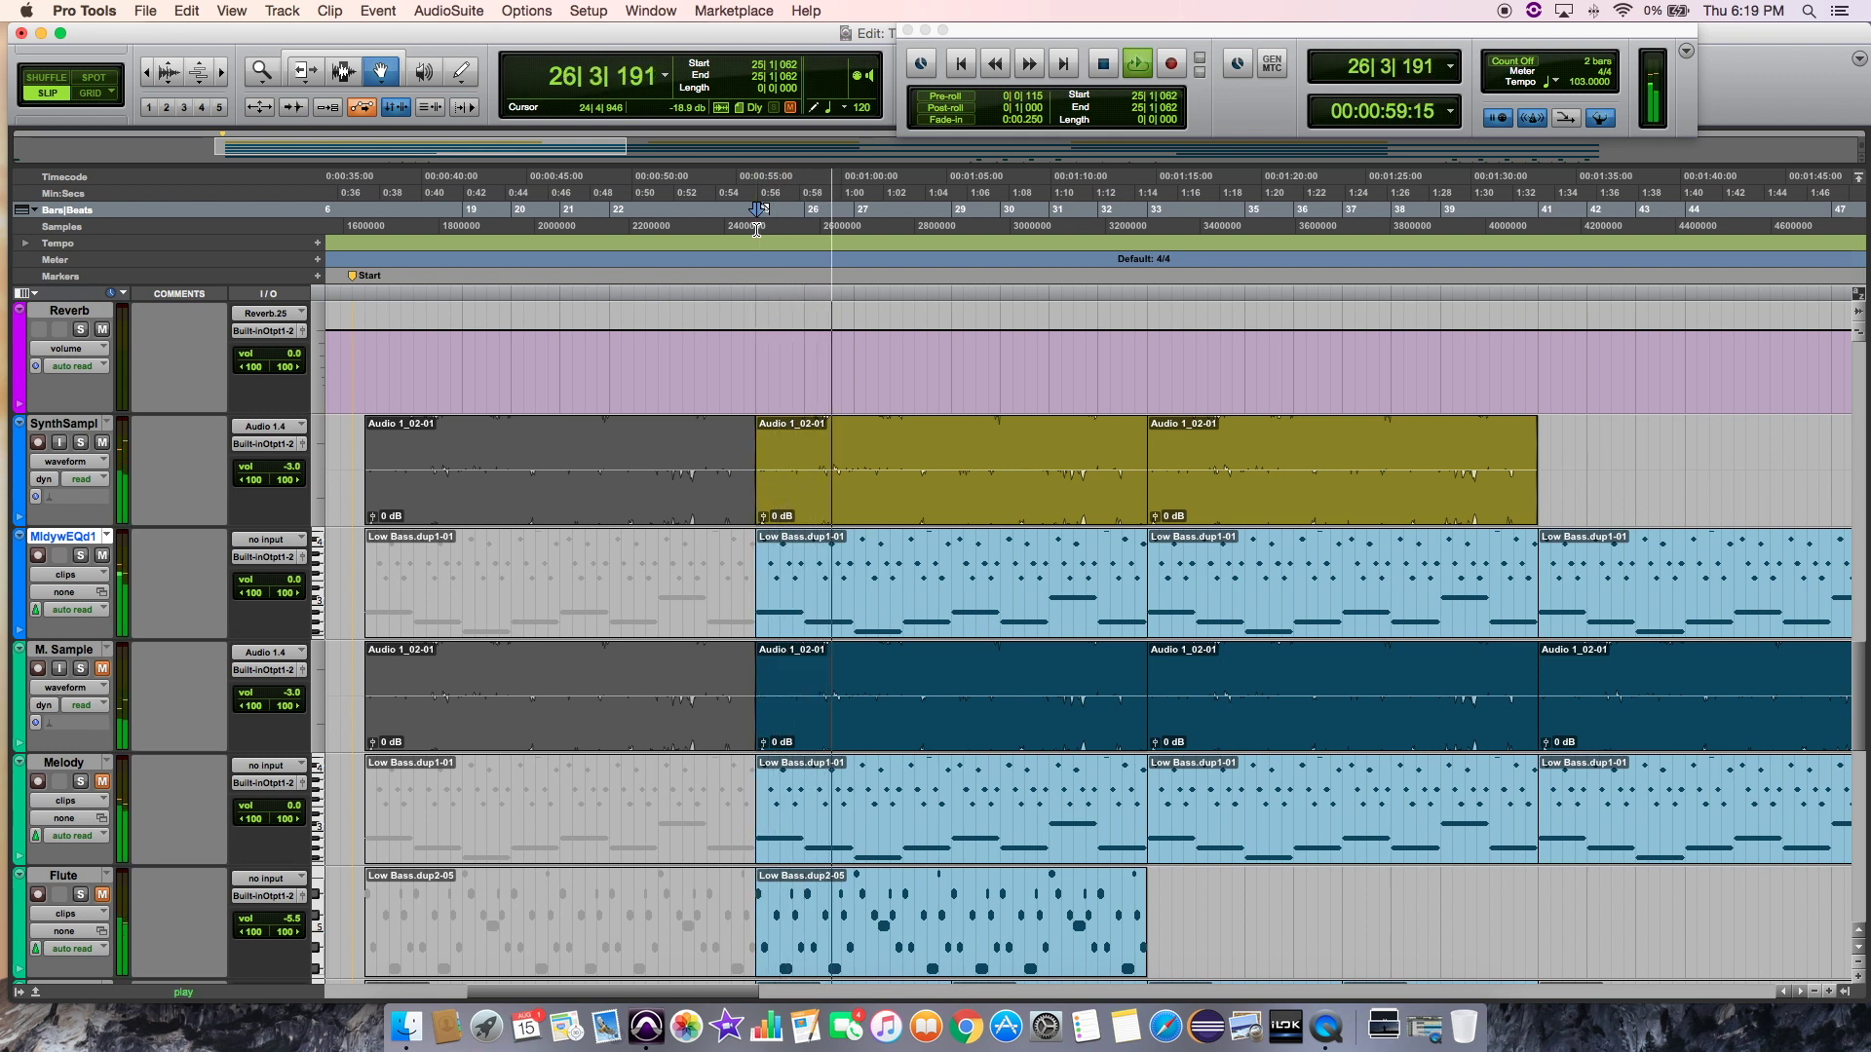
{"action": "key", "text": "space"}
{"action": "key", "text": "super+equal"}
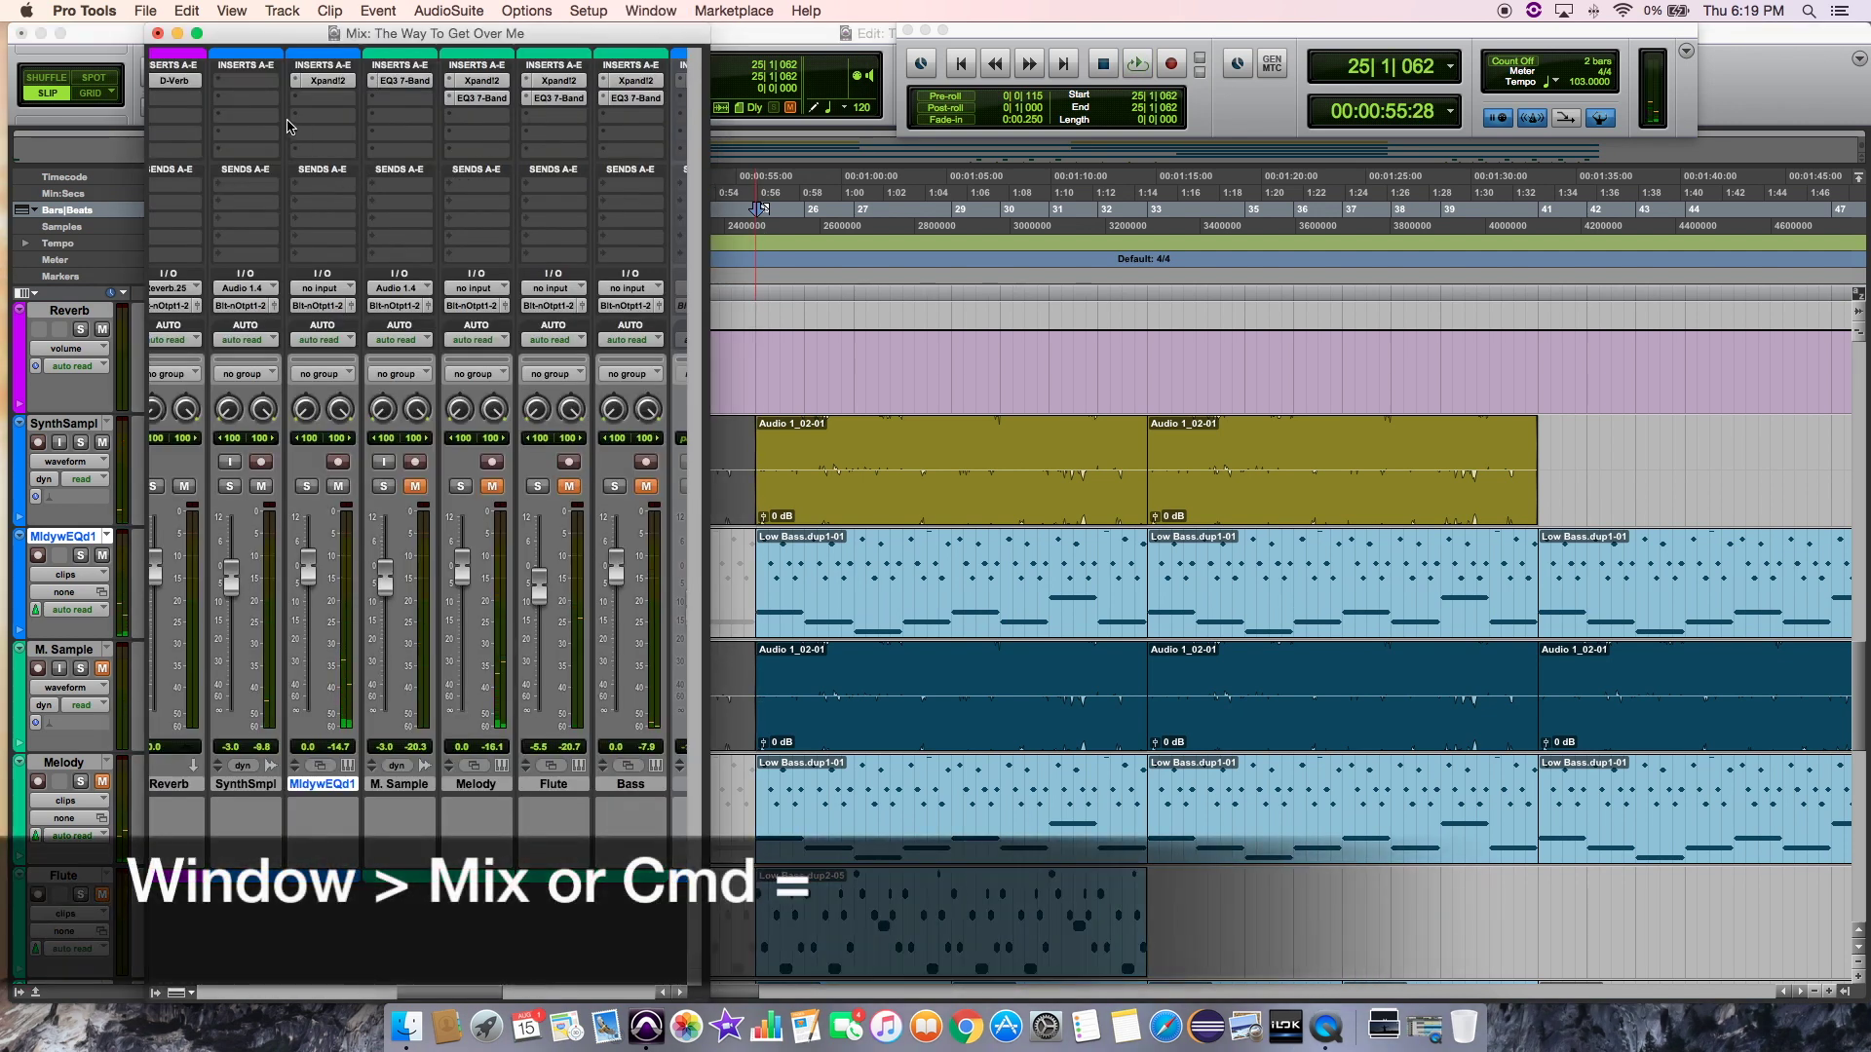
Insert an EQ3 7-Band on the Synth Sample track's first insert slot.
{"action": "left_click", "coordinate": [244, 88]}
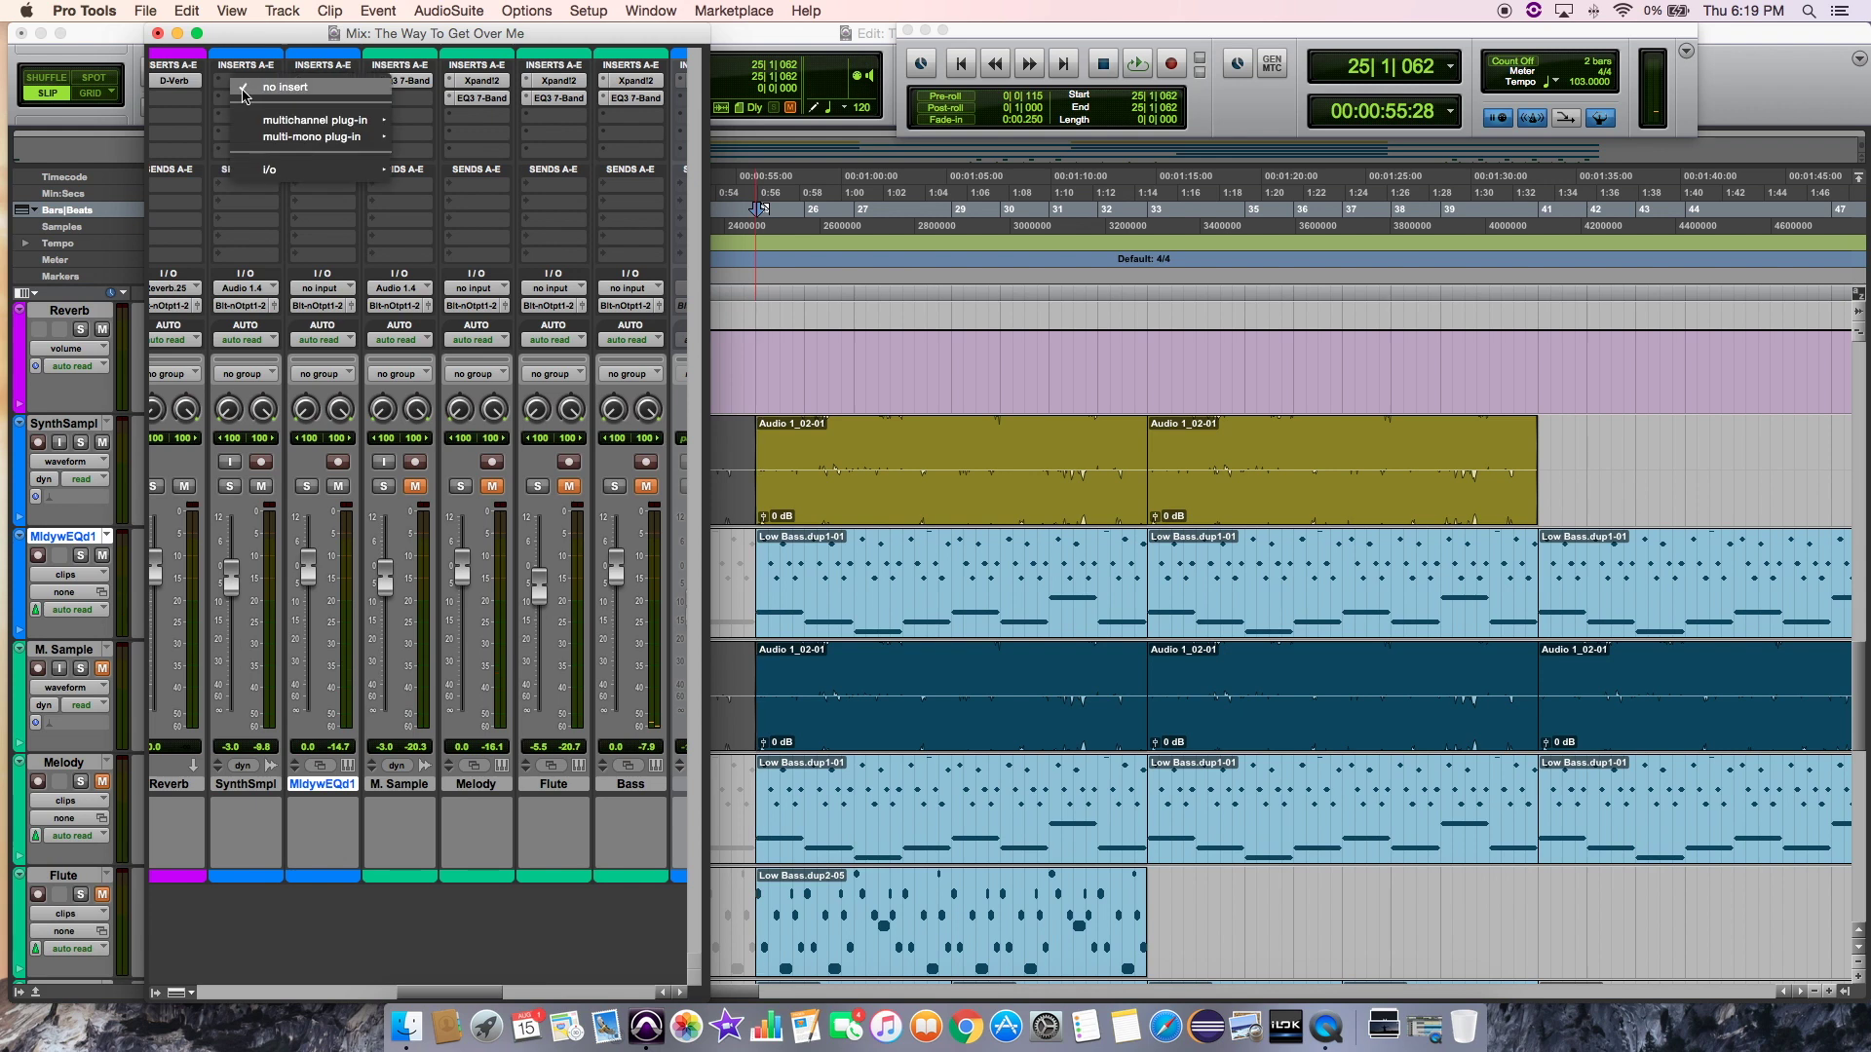
{"action": "mouse_move", "coordinate": [278, 120]}
{"action": "mouse_move", "coordinate": [480, 124]}
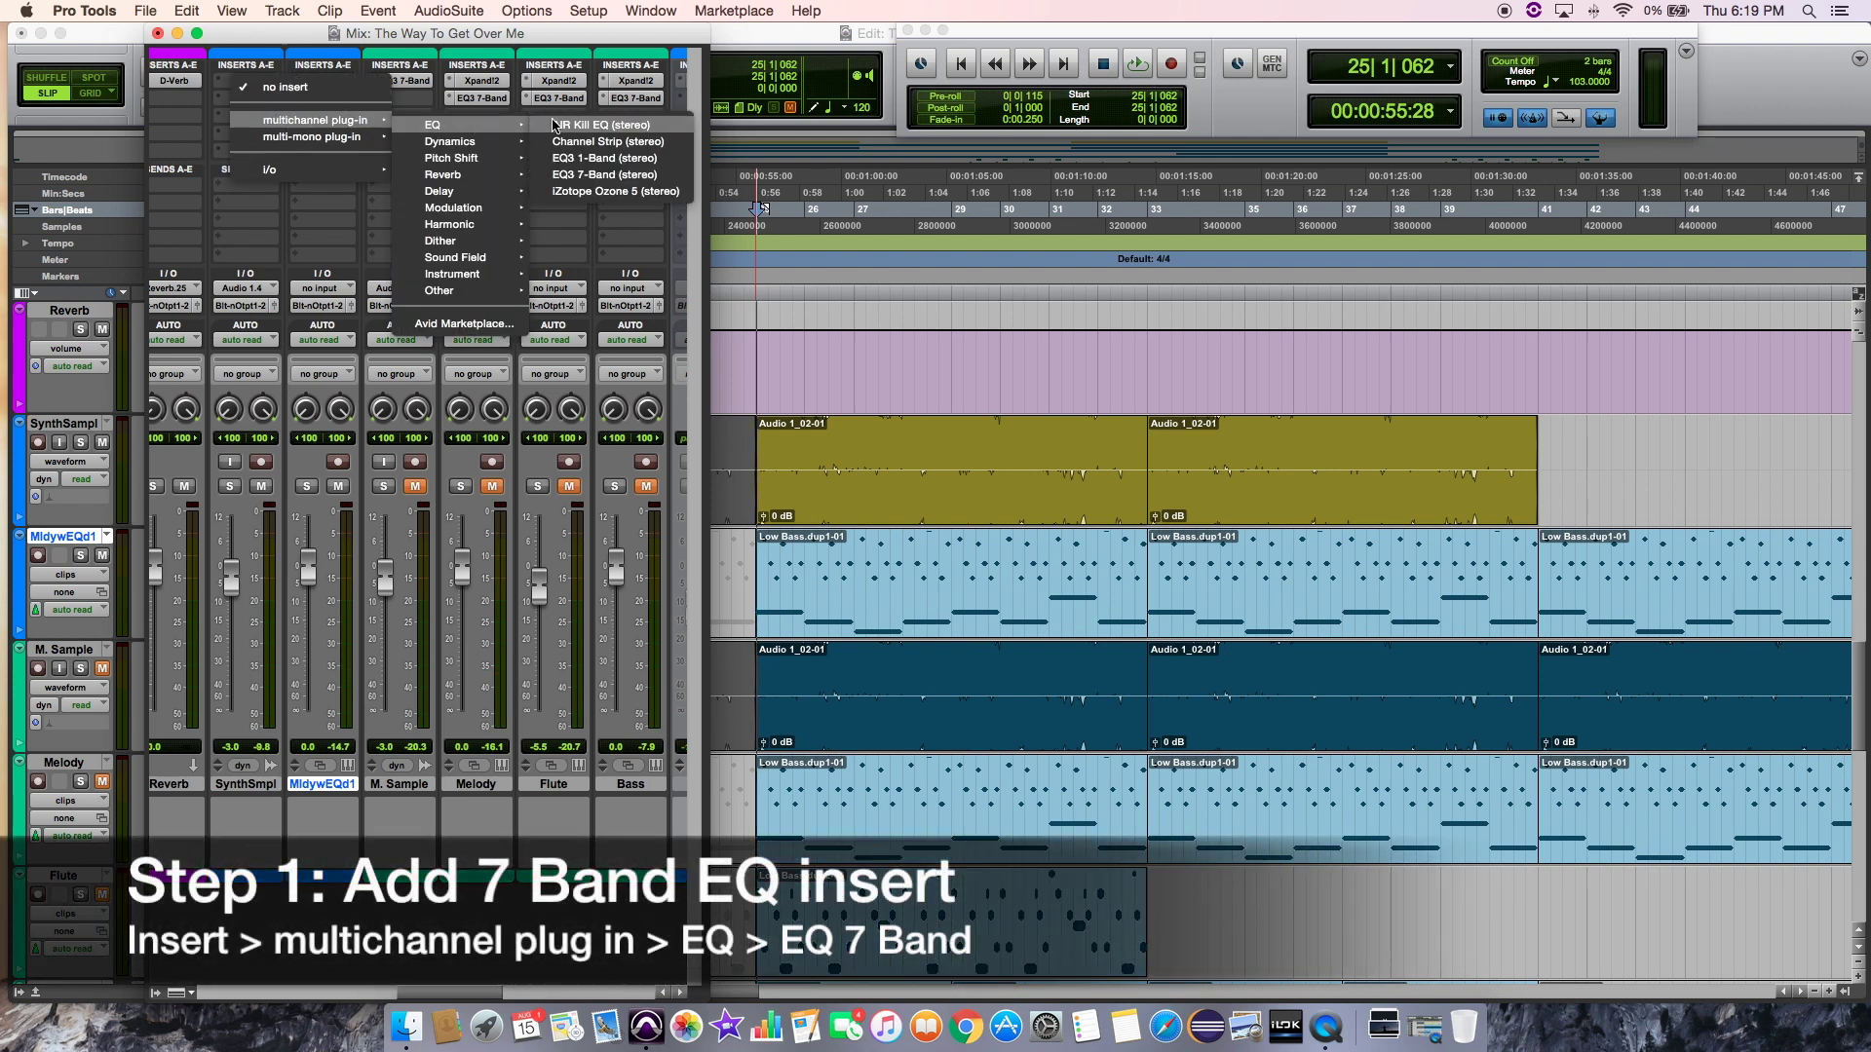
{"action": "left_click", "coordinate": [579, 176]}
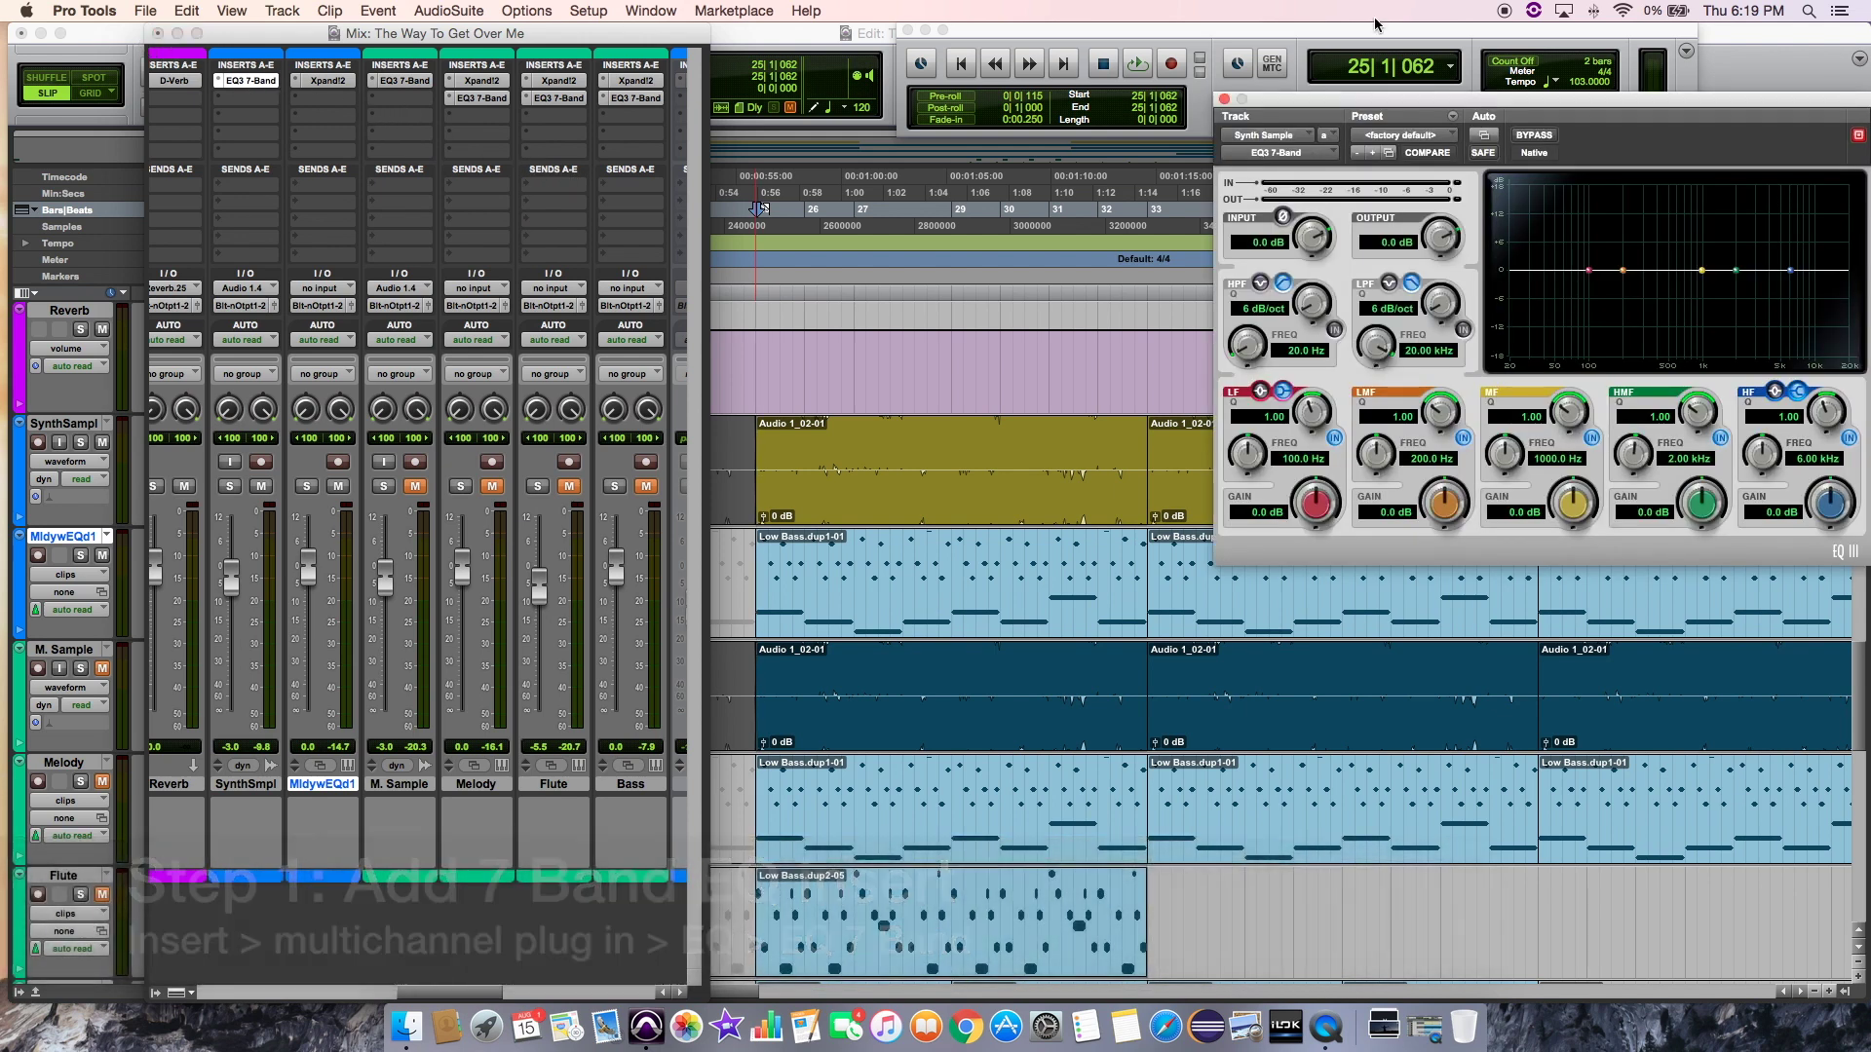
{"action": "left_click_drag", "start_coordinate": [1557, 103], "coordinate": [1555, 58]}
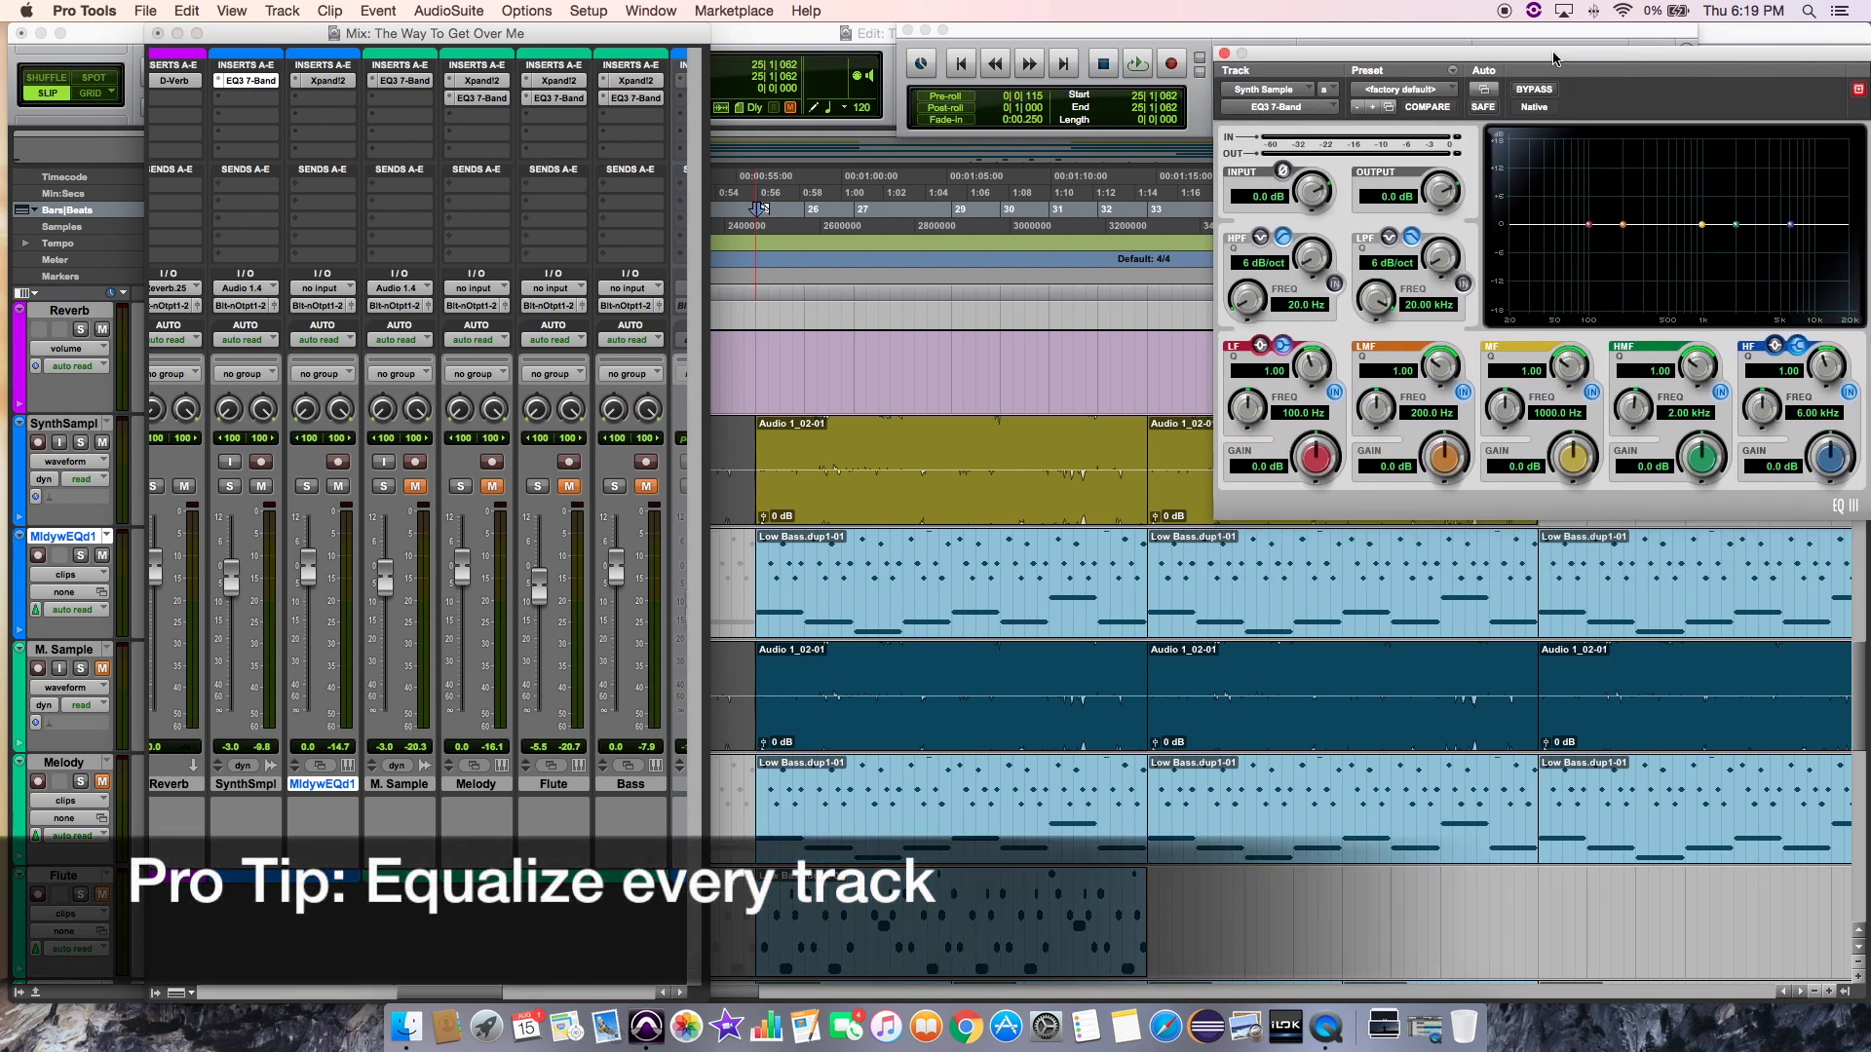
Enable the EQ's high-pass at 561.4 Hz and low-pass at about 5.5 kHz.
{"action": "left_click", "coordinate": [1333, 284]}
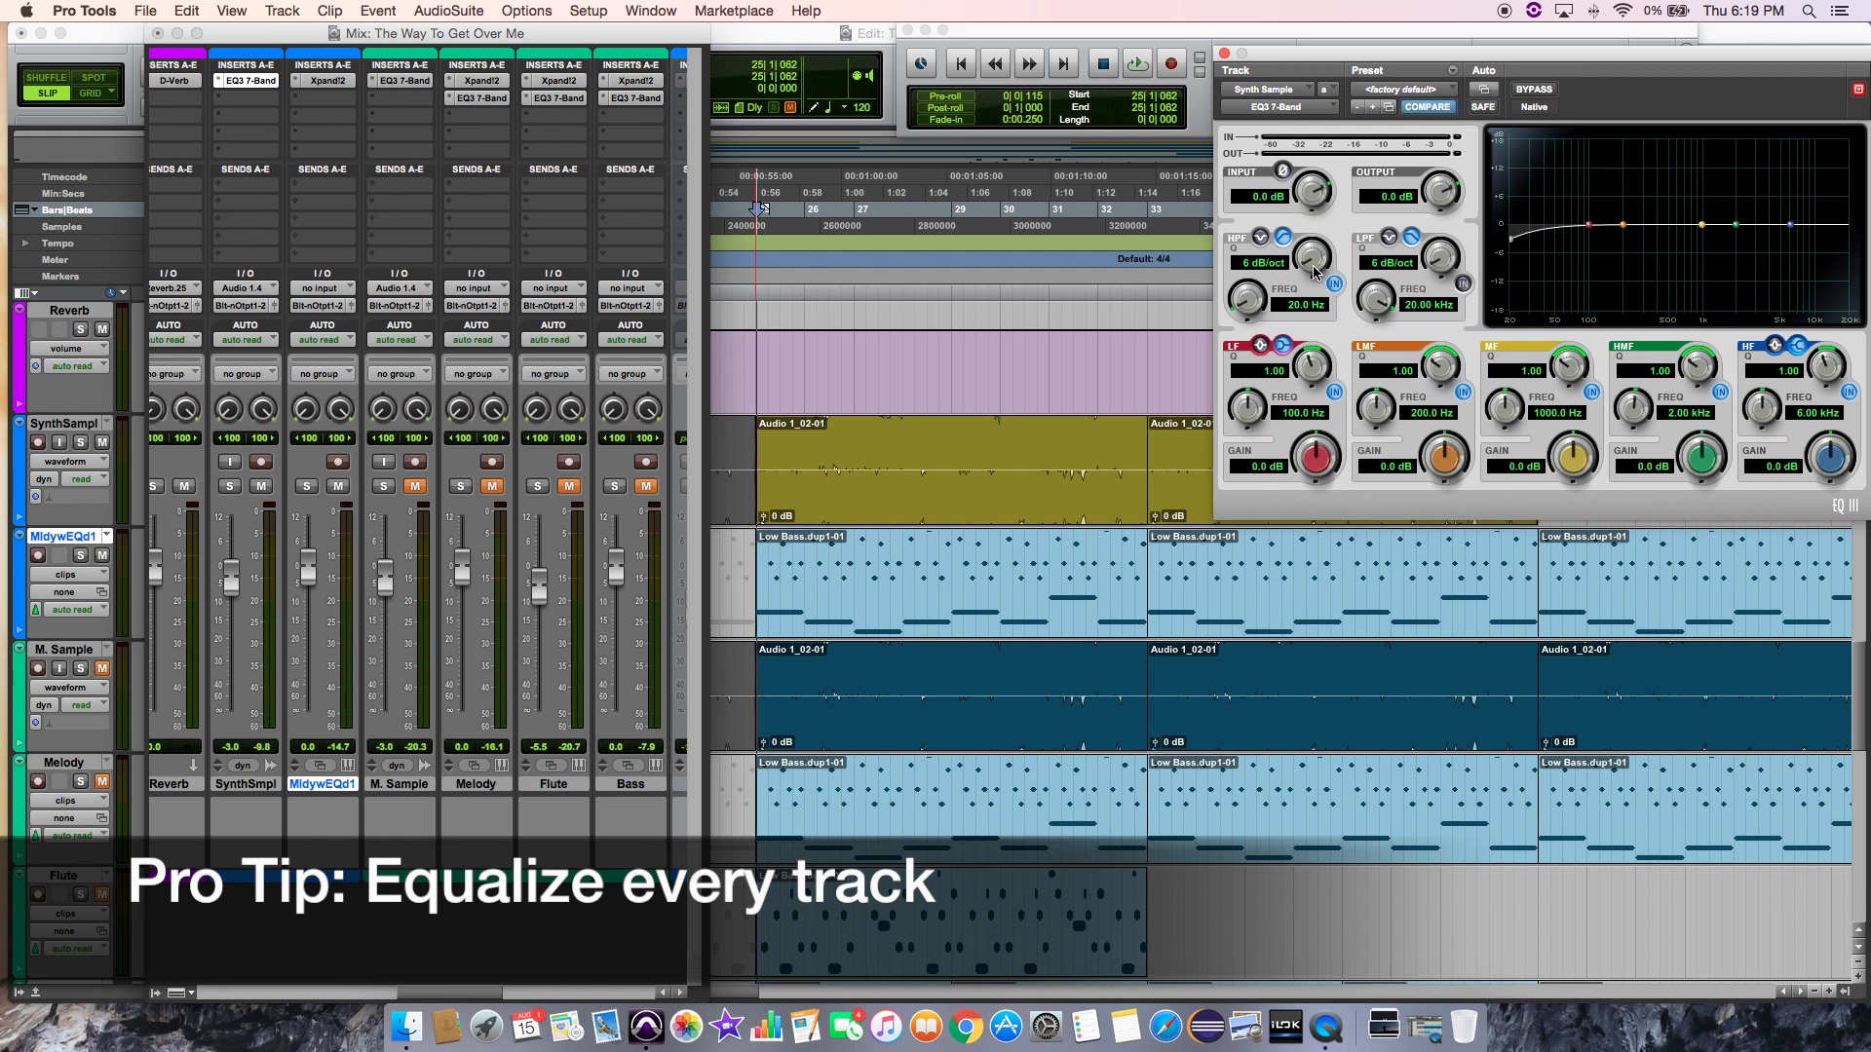
{"action": "left_click", "coordinate": [1462, 284]}
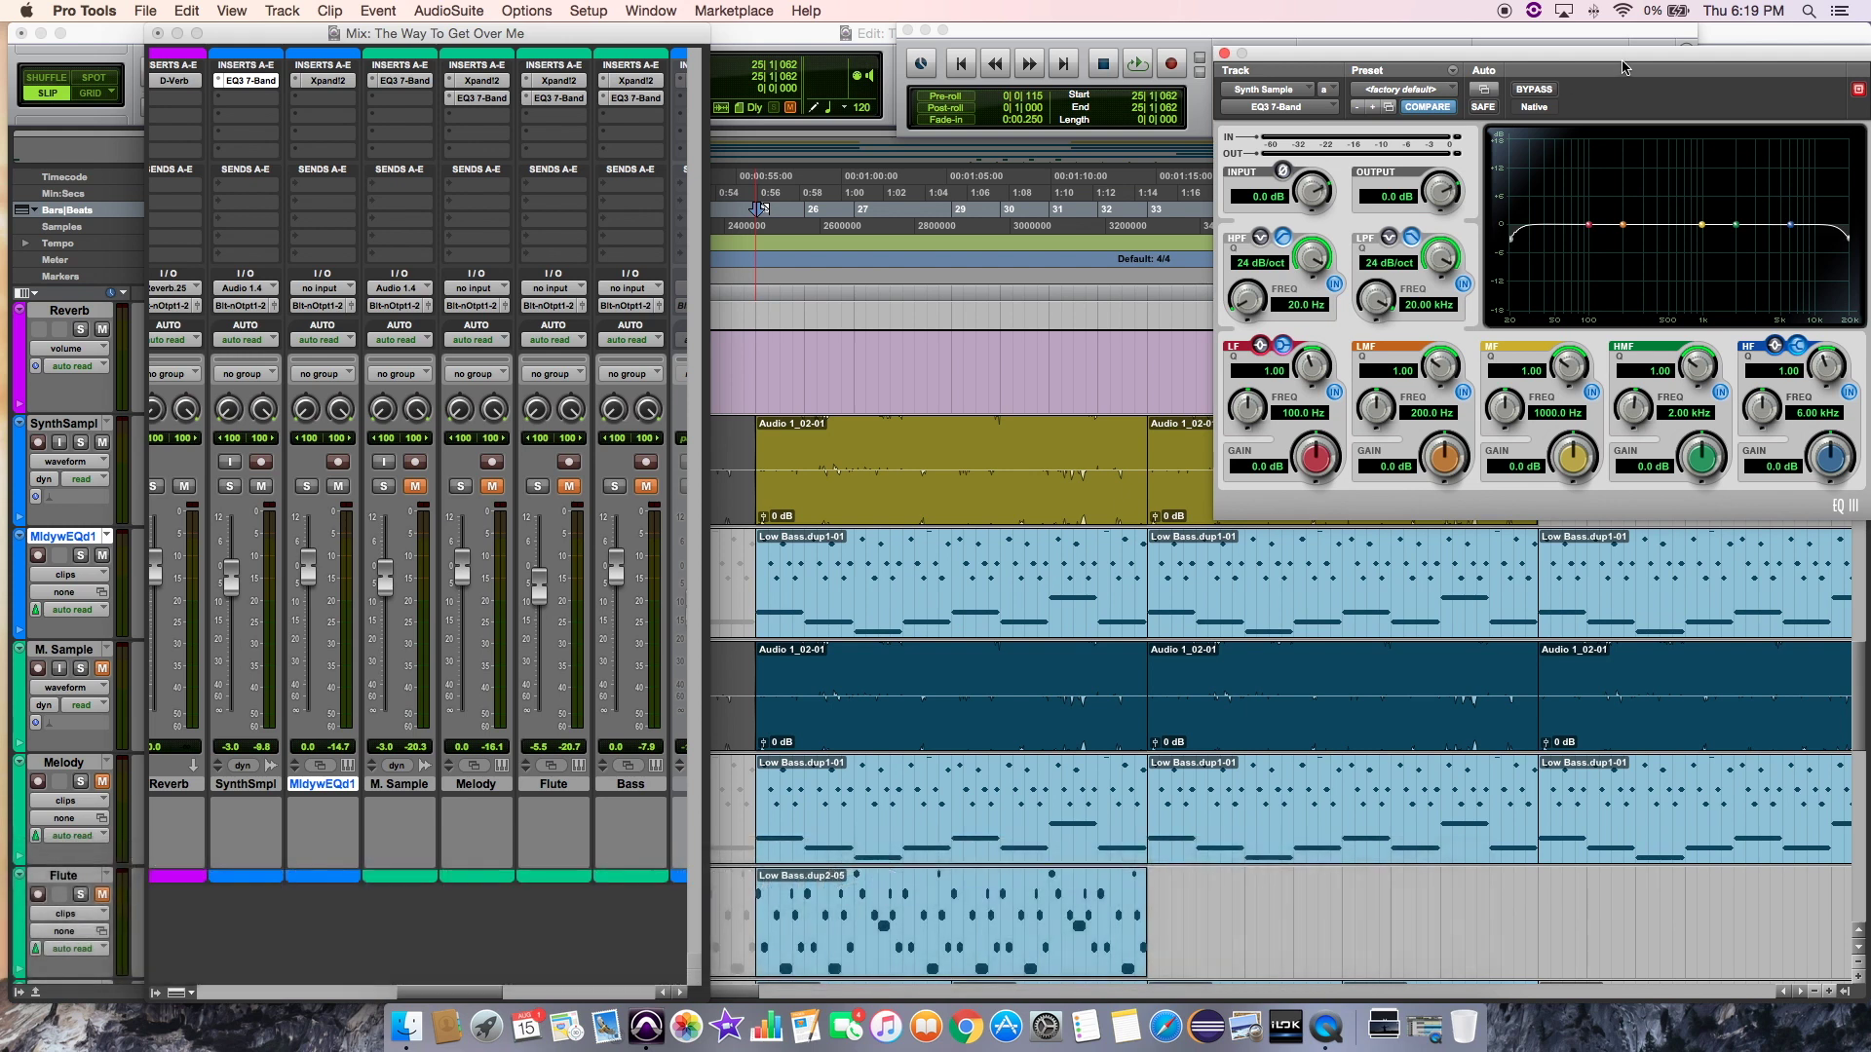
{"action": "left_click_drag", "start_coordinate": [1514, 245], "coordinate": [1675, 264]}
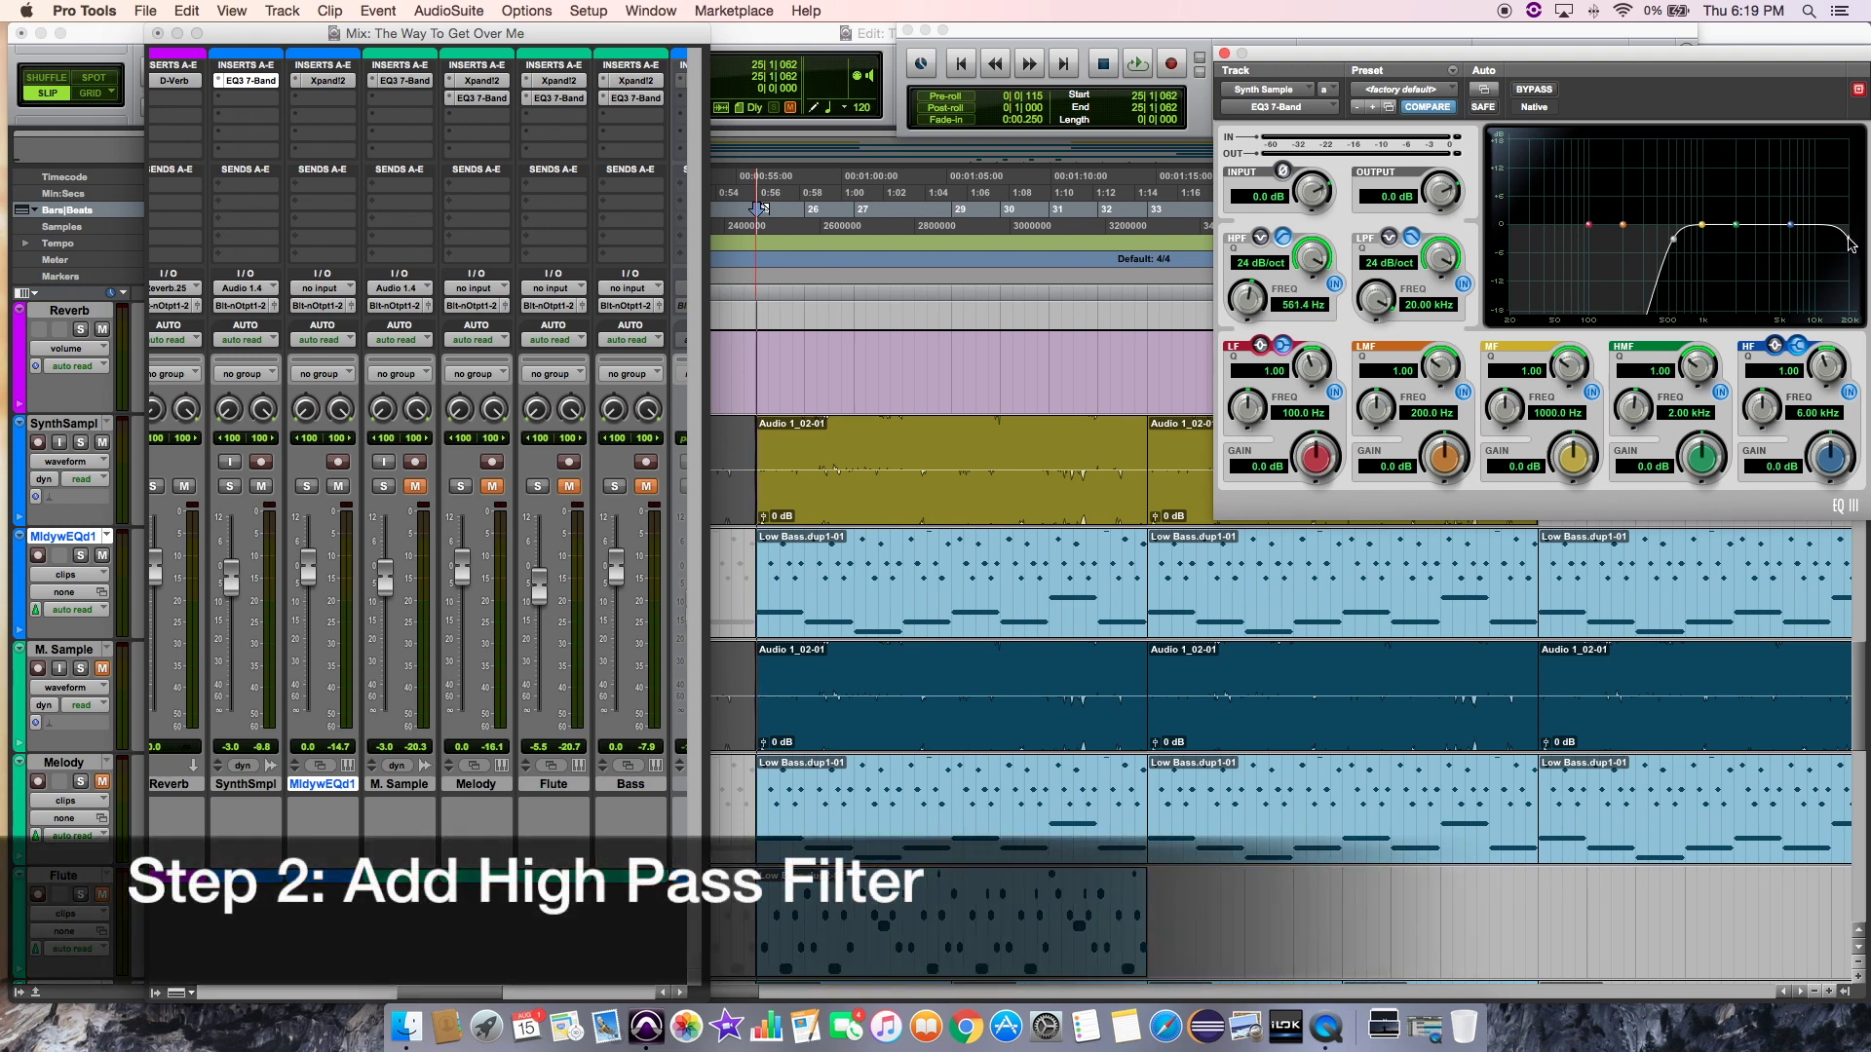
{"action": "left_click_drag", "start_coordinate": [1847, 243], "coordinate": [1787, 241]}
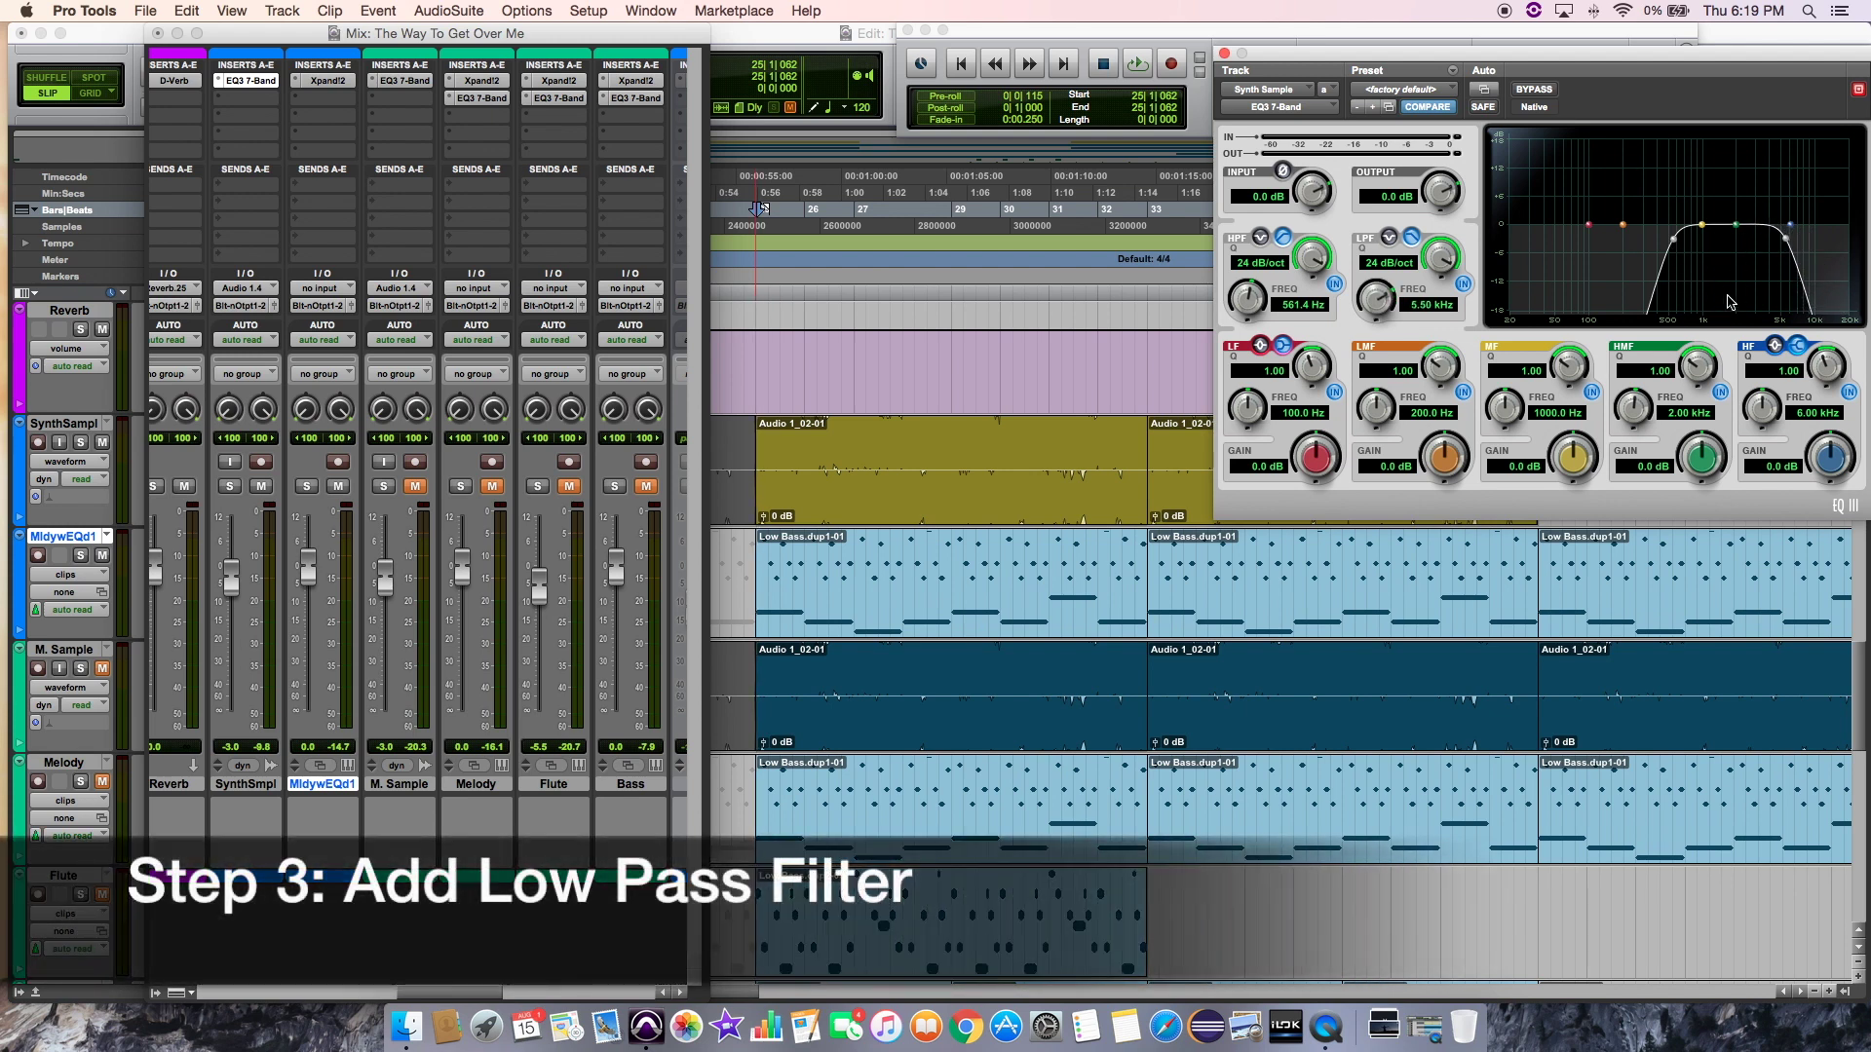
Close the synth EQ and audition the filtered synth from 25|1|215 in the Edit window.
{"action": "left_click", "coordinate": [1224, 55]}
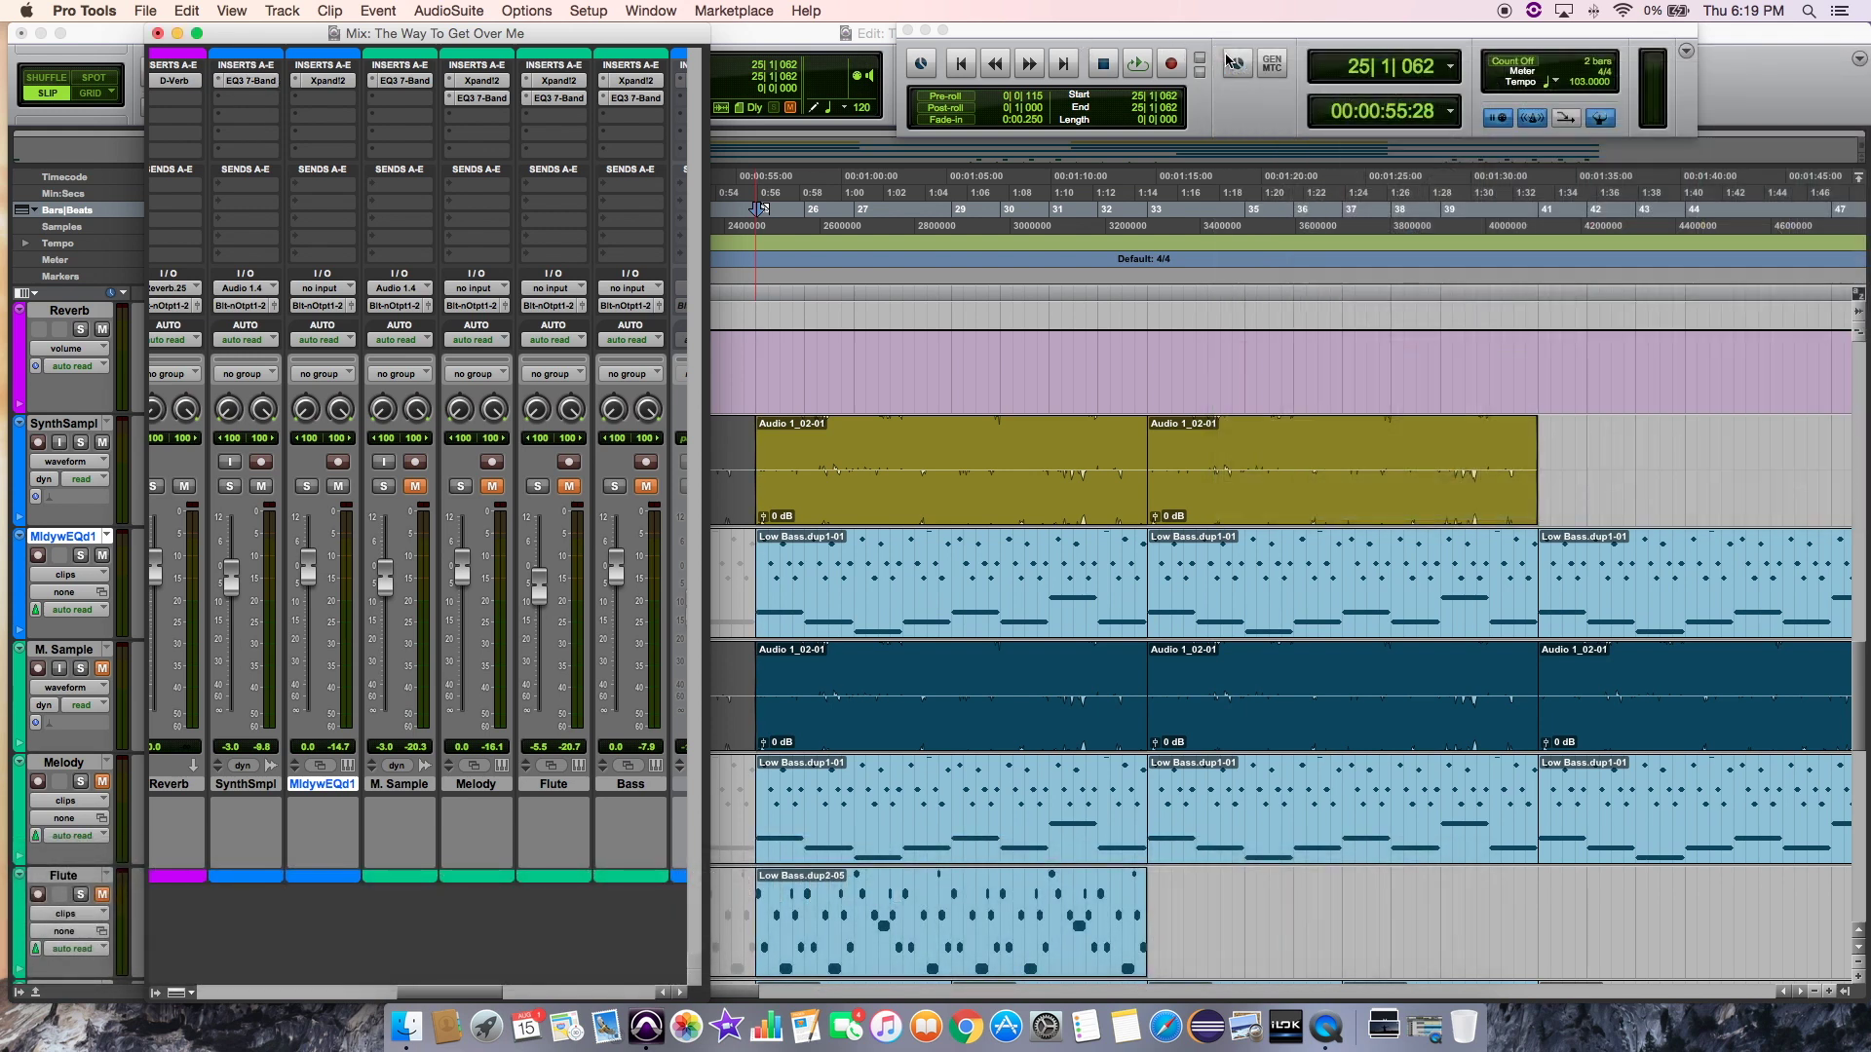
{"action": "left_click", "coordinate": [761, 228]}
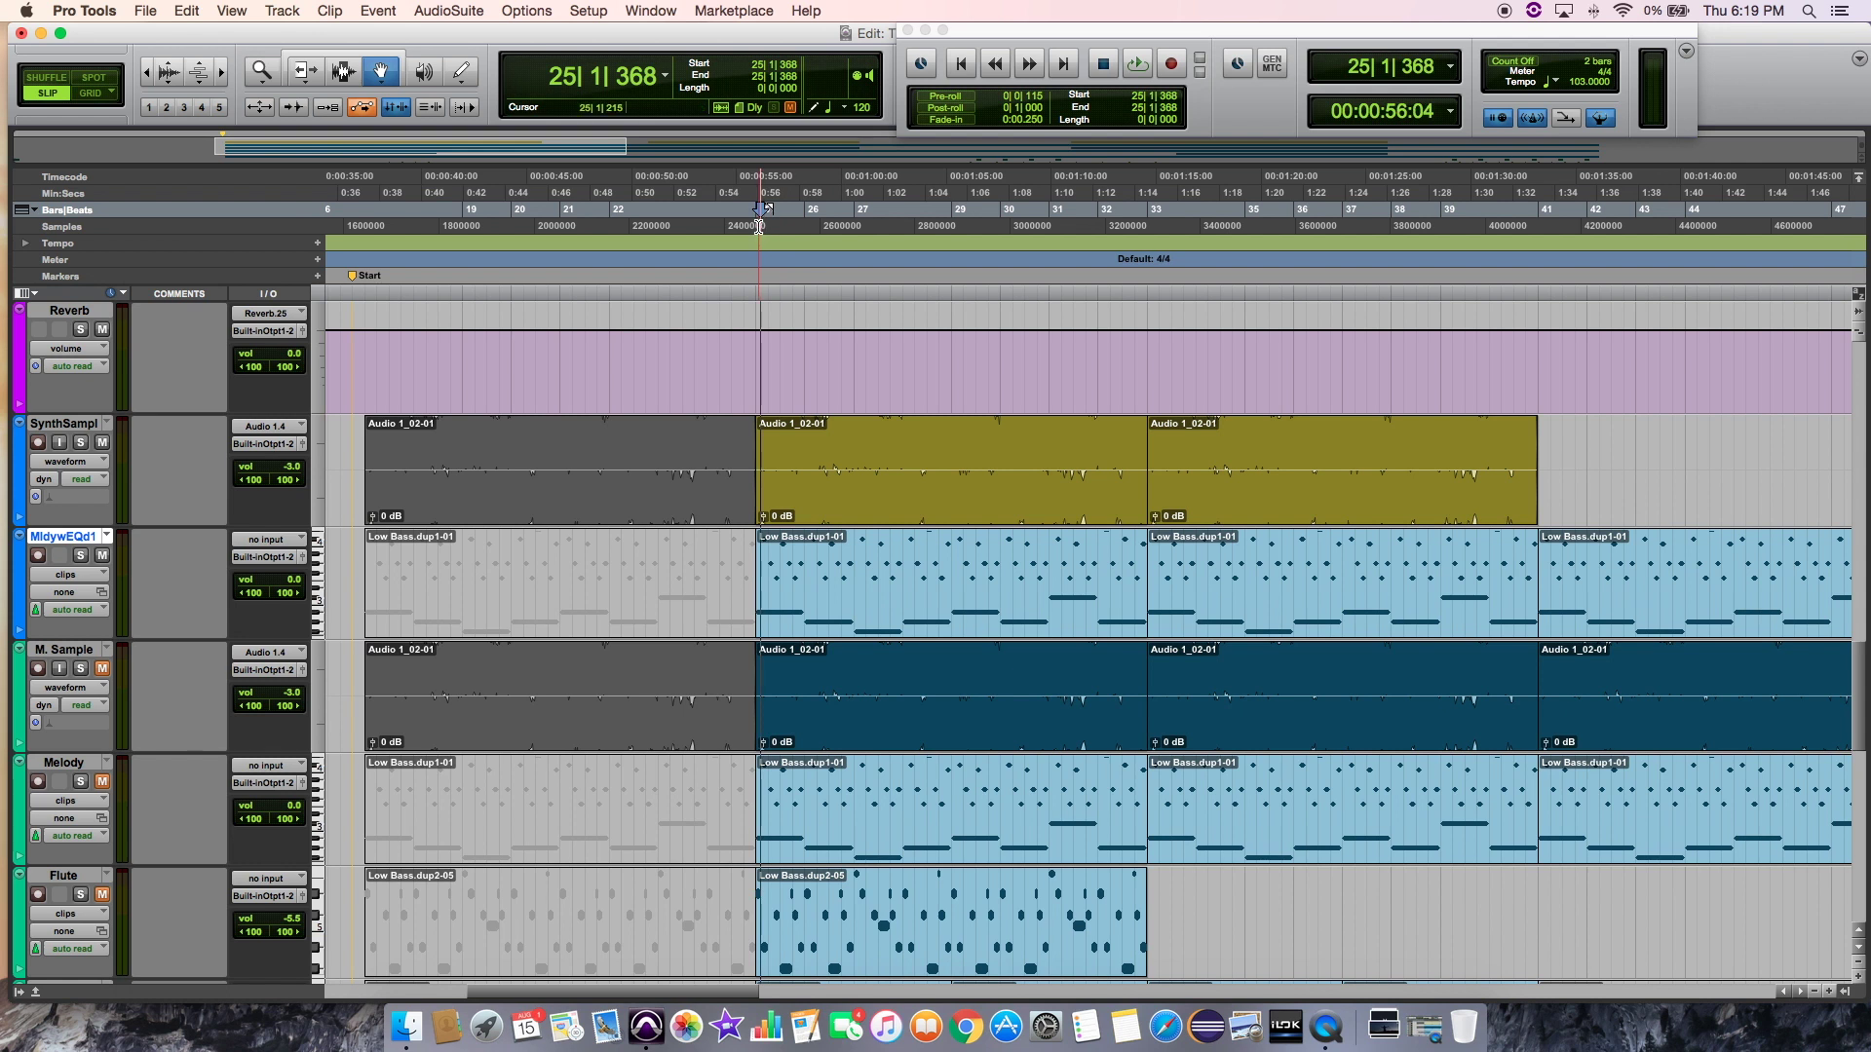
{"action": "left_click", "coordinate": [759, 226]}
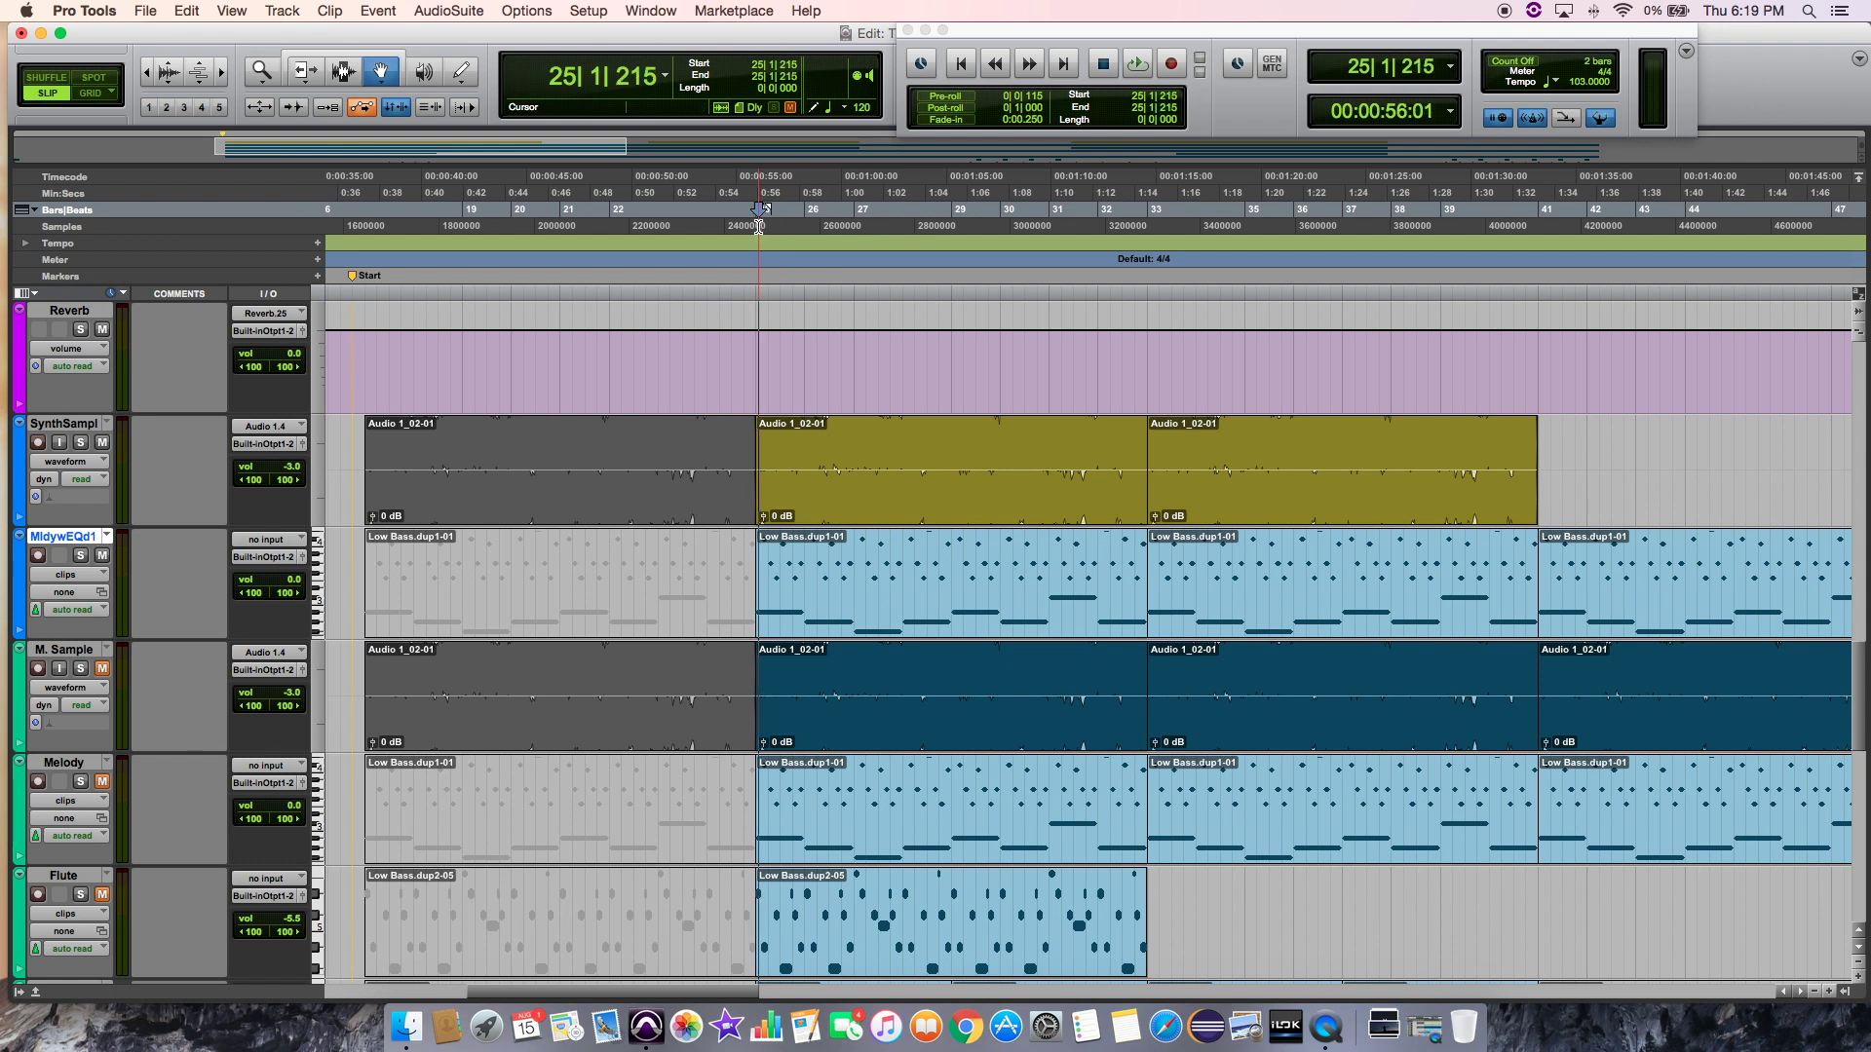
{"action": "key", "text": "space"}
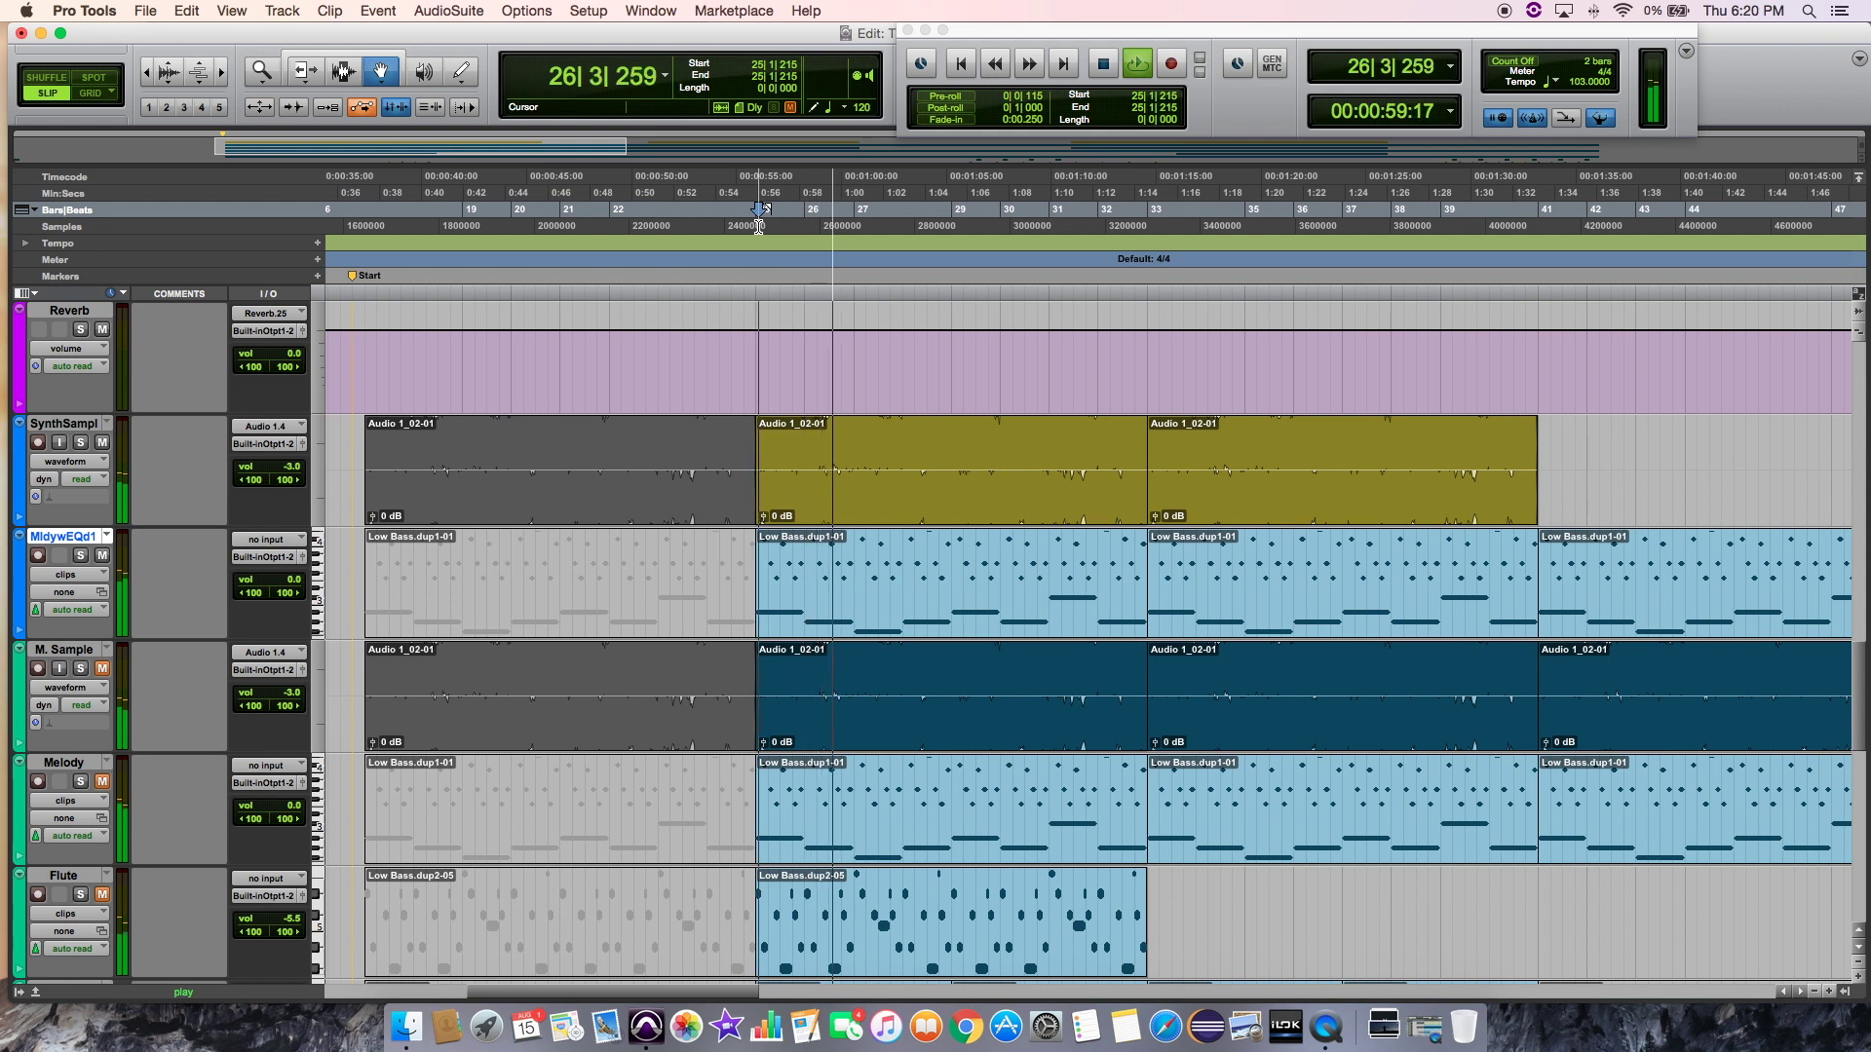
{"action": "key", "text": "space"}
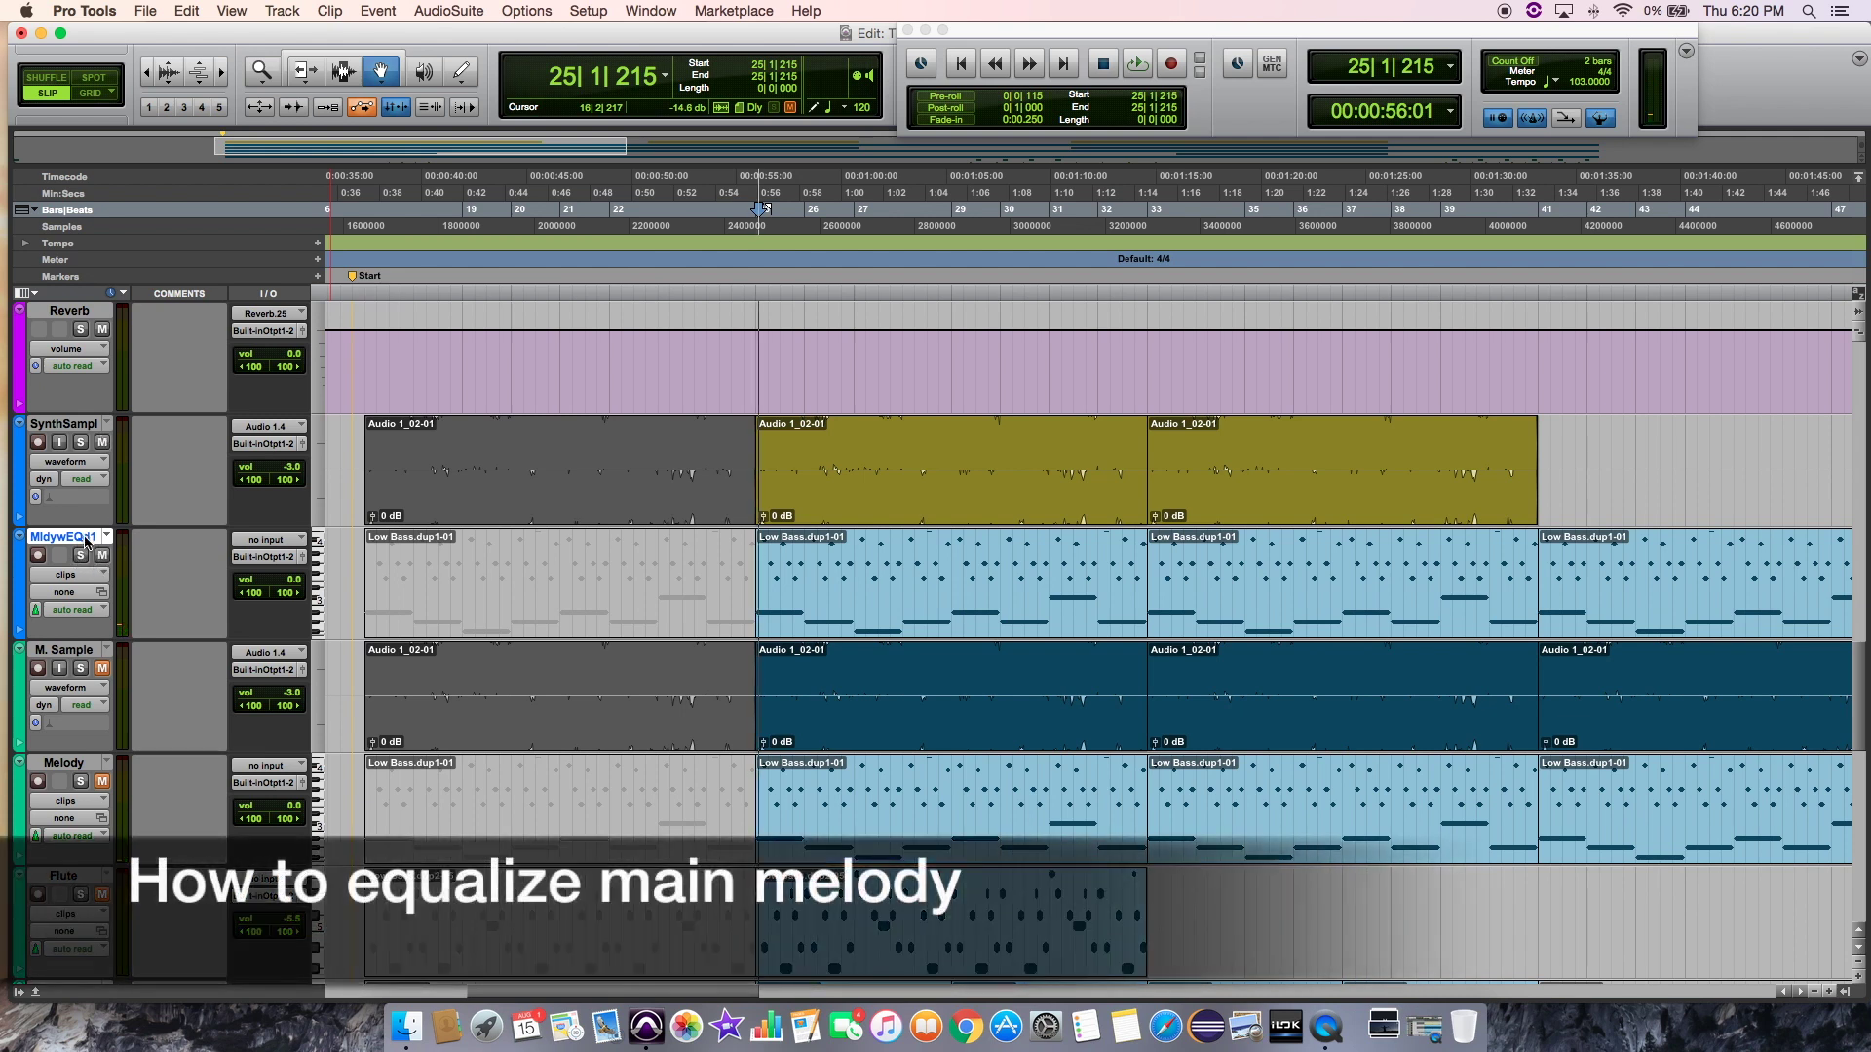
Insert an EQ3 7-Band on the MldywEQd1 melody track in the Mix window.
{"action": "key", "text": "super+equal"}
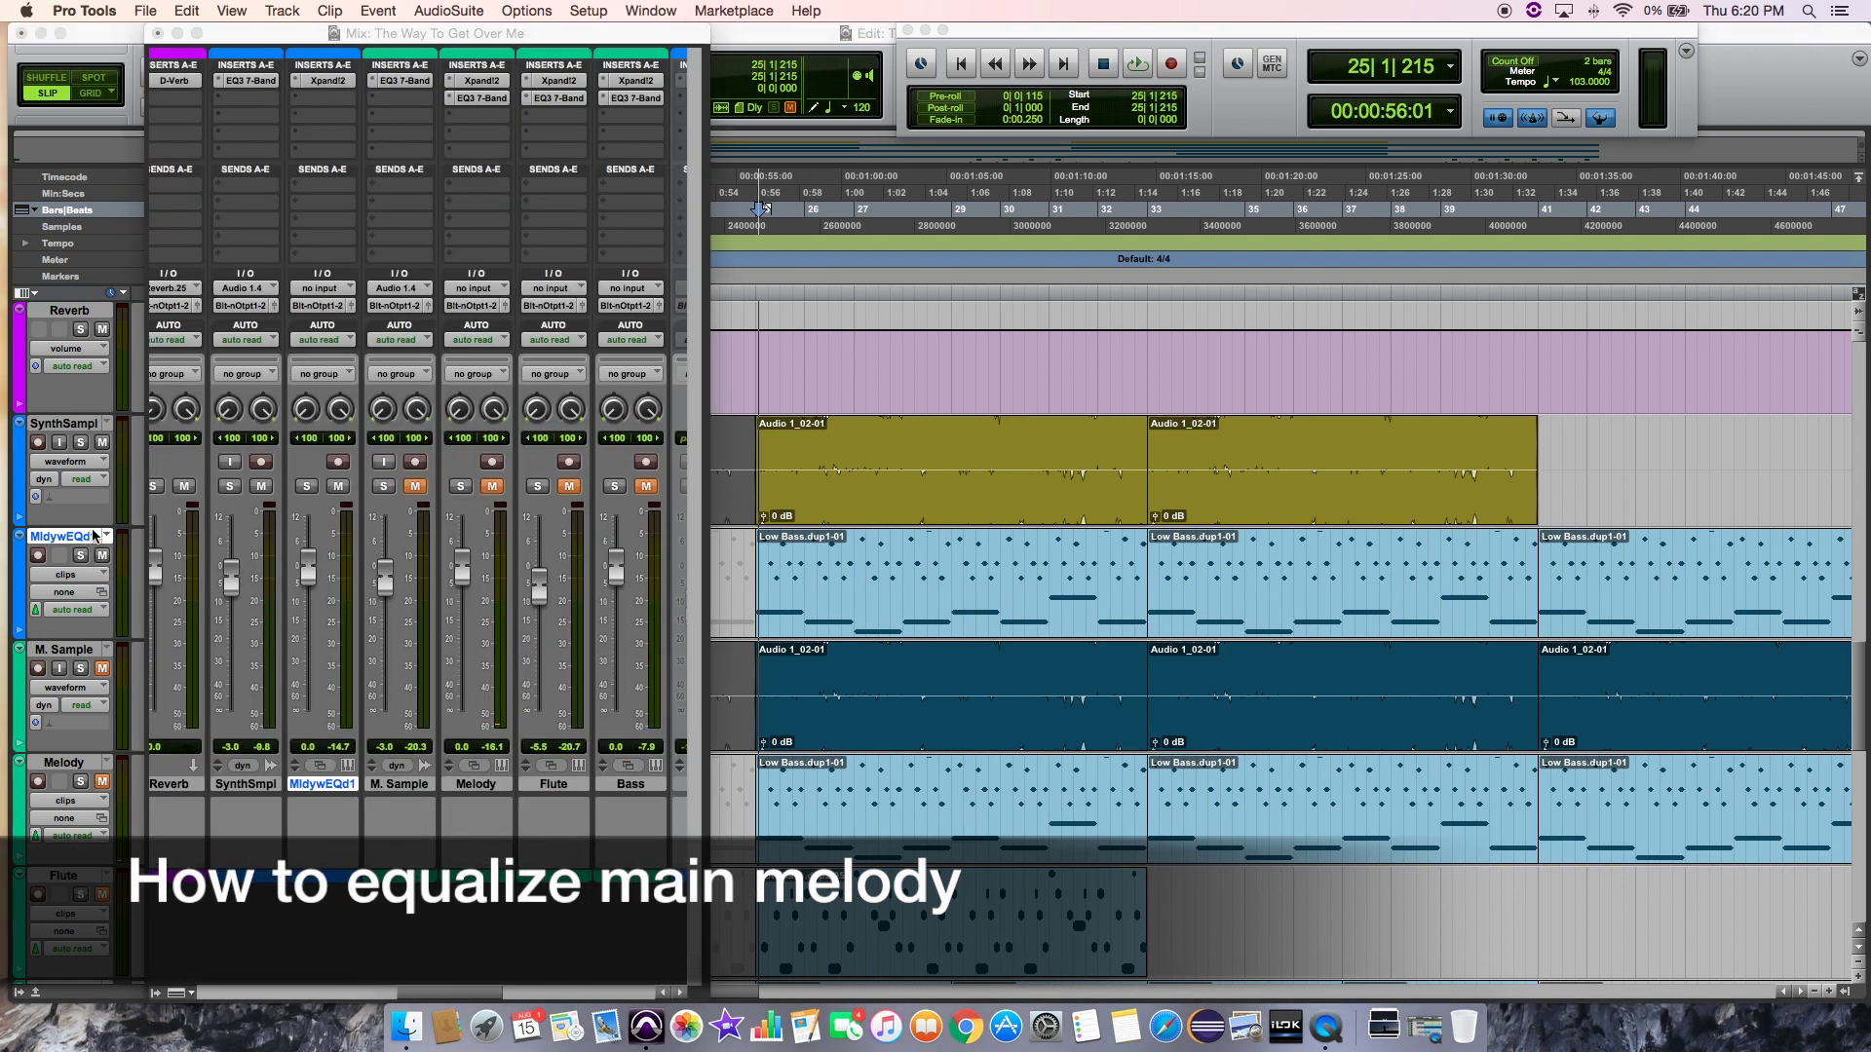
{"action": "left_click", "coordinate": [322, 108]}
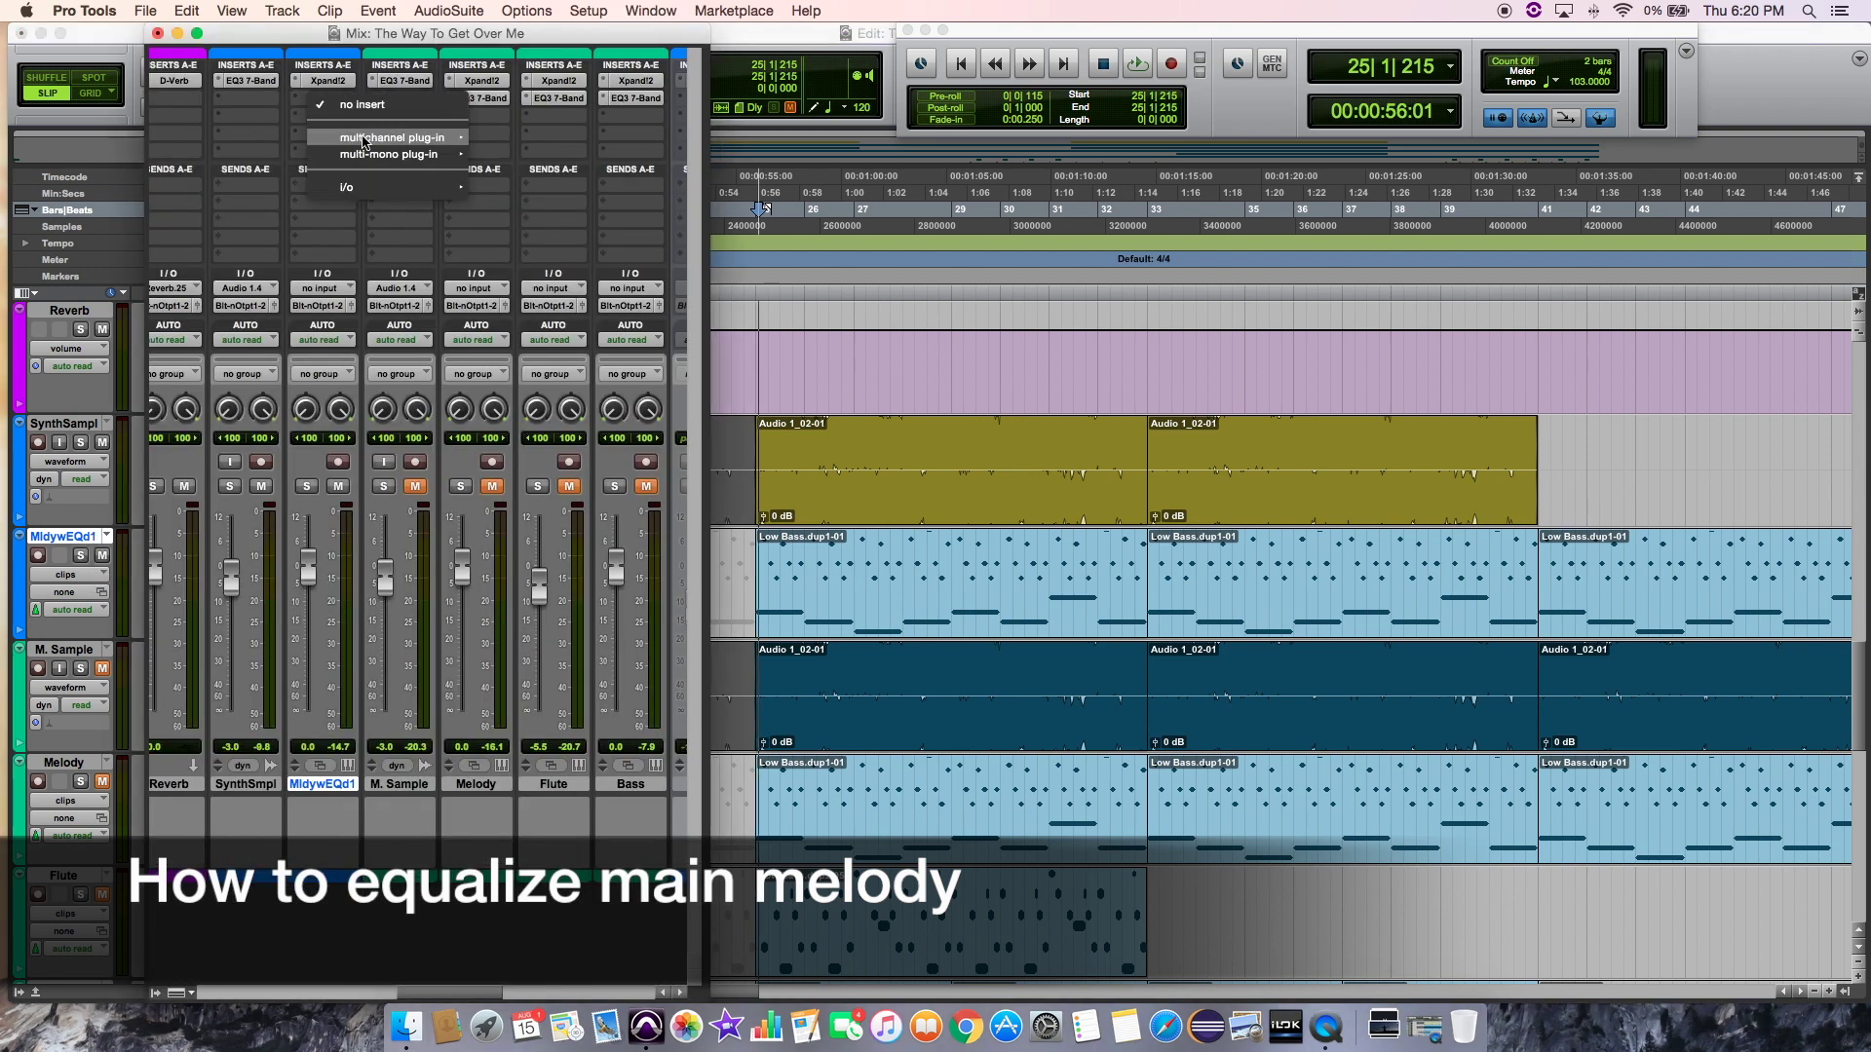
{"action": "mouse_move", "coordinate": [390, 137]}
{"action": "mouse_move", "coordinate": [512, 142]}
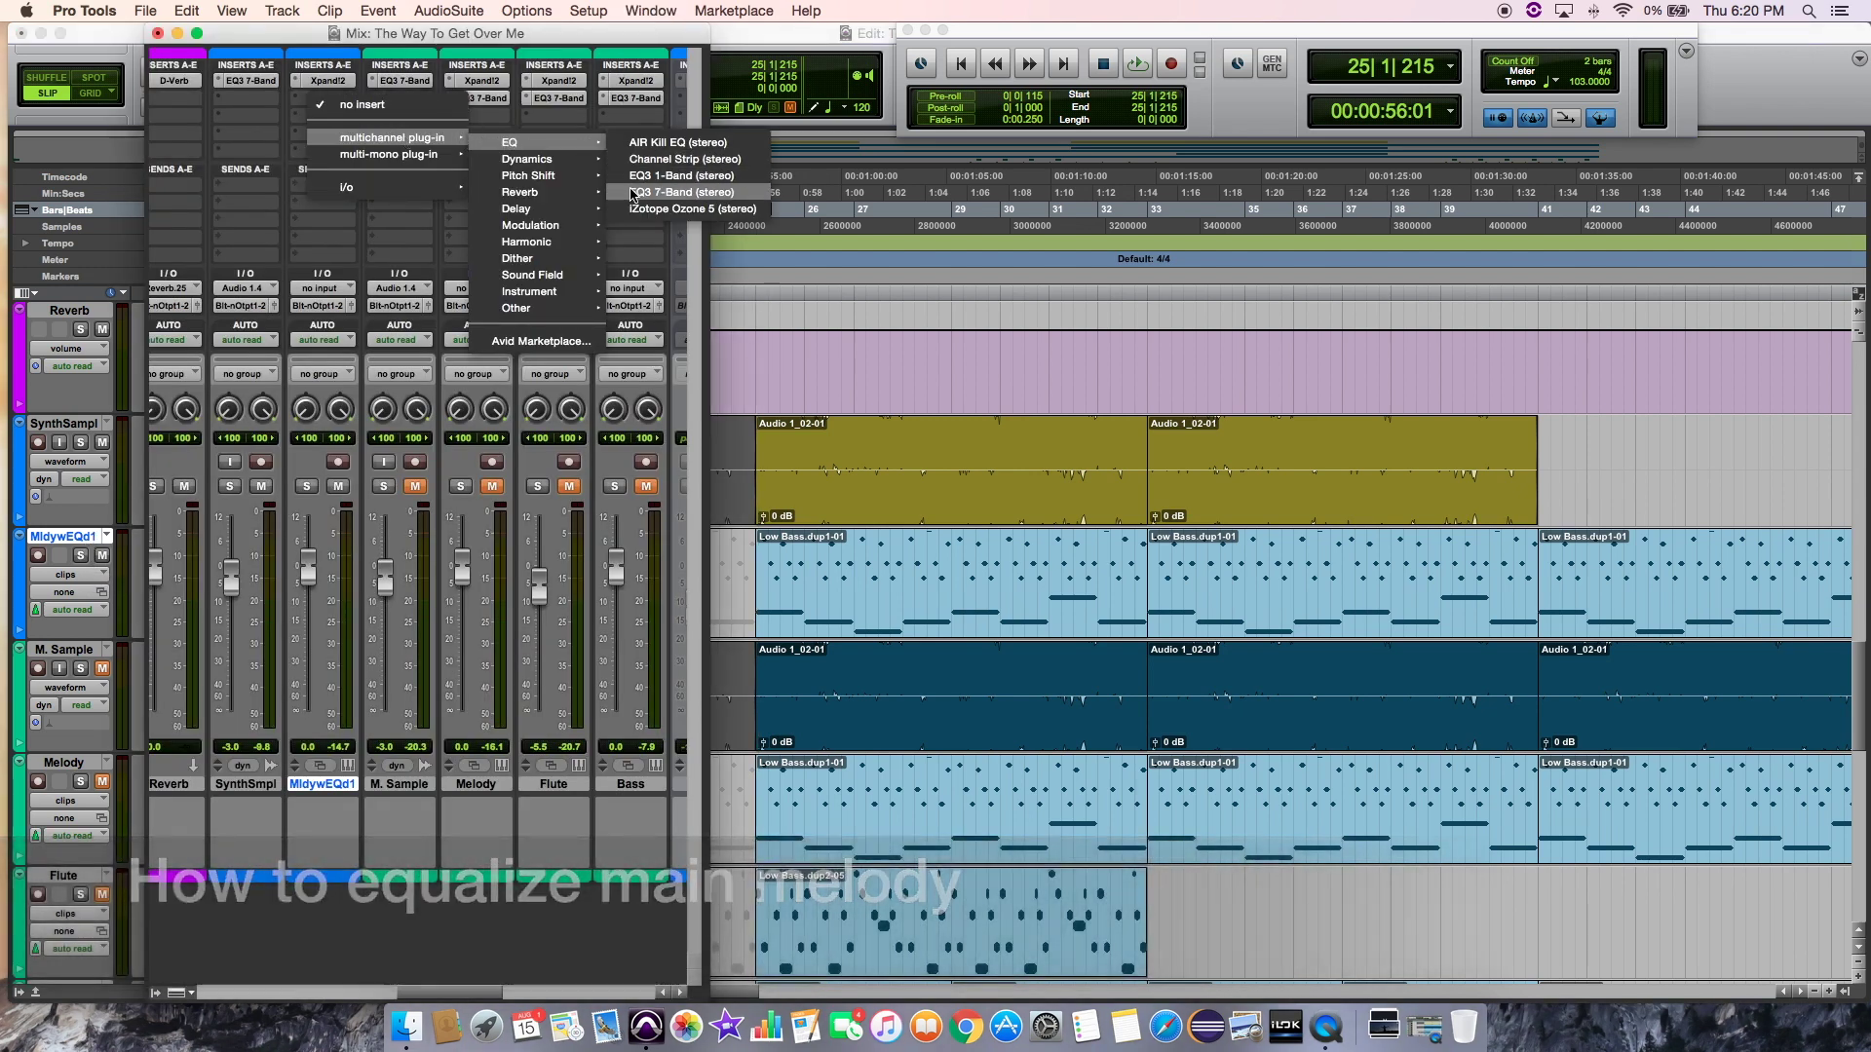
{"action": "left_click", "coordinate": [631, 192]}
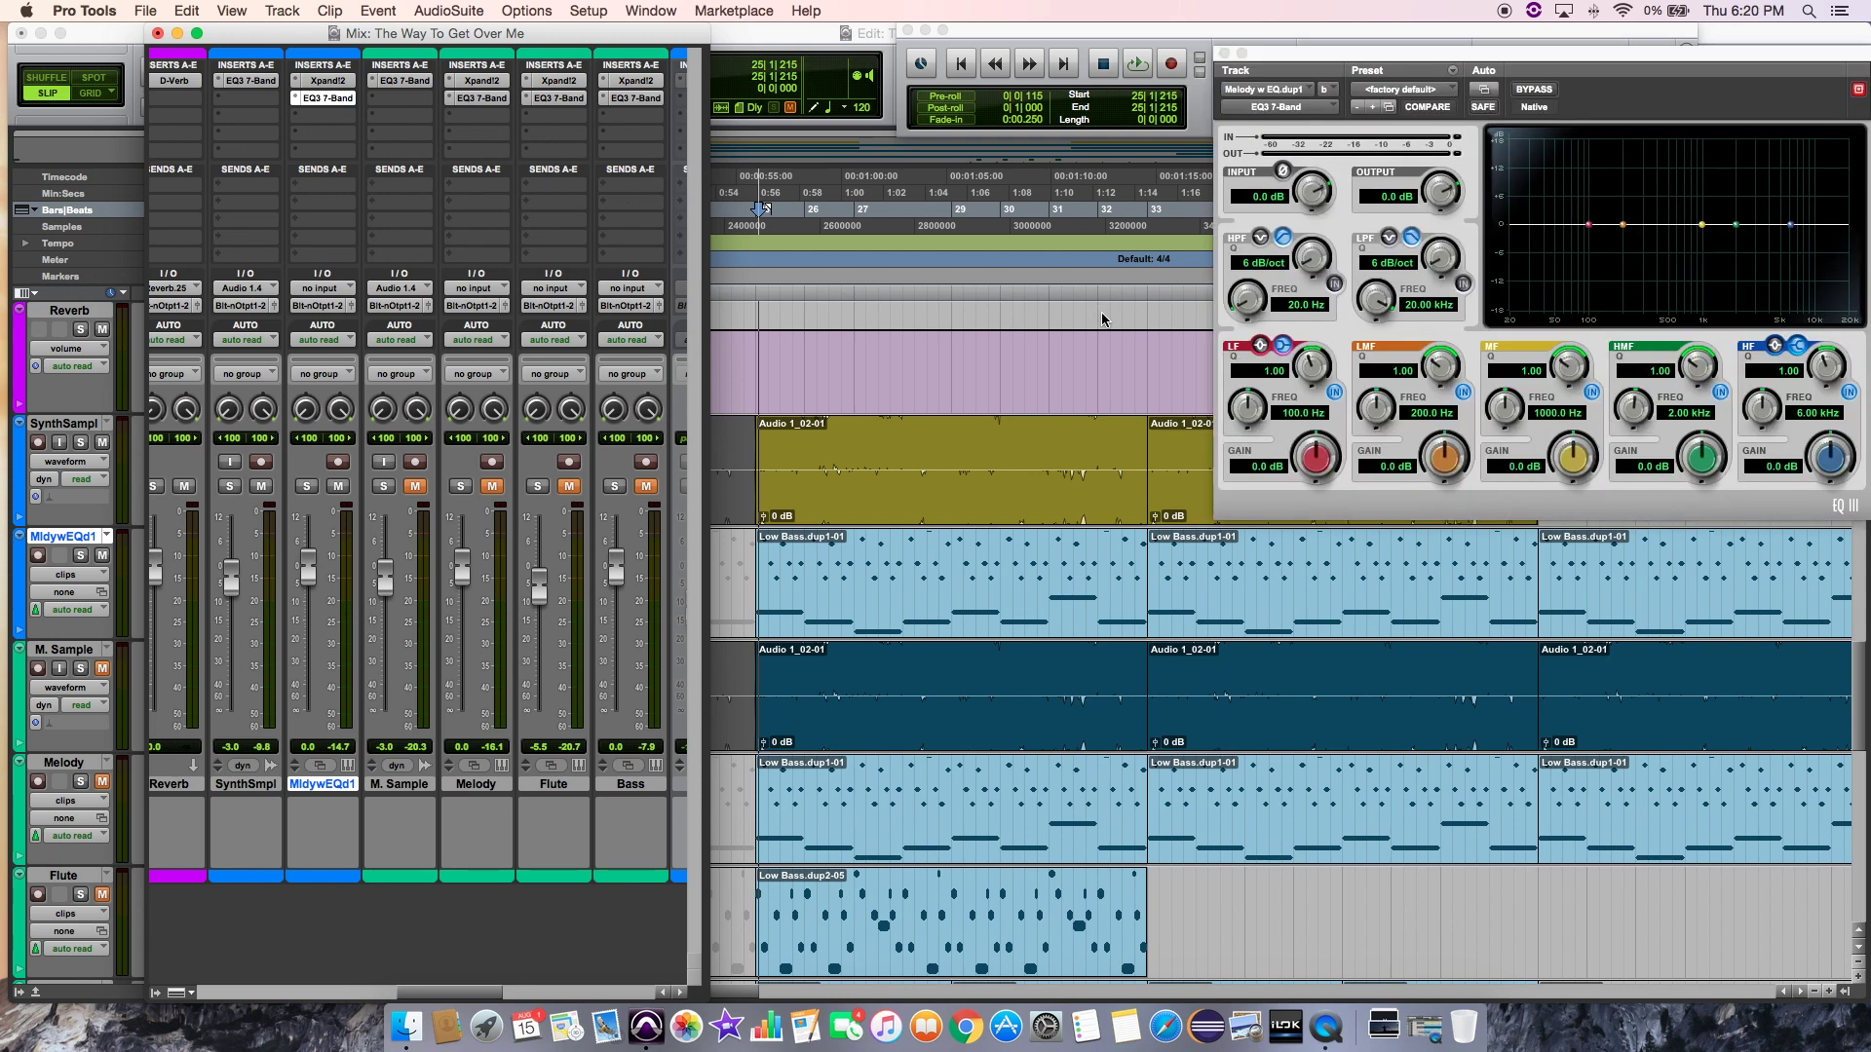
Enable 24 dB/oct high- and low-pass filters, cut 508.4 Hz about 2 dB and 5.96 kHz -0.9 dB.
{"action": "left_click", "coordinate": [1464, 284]}
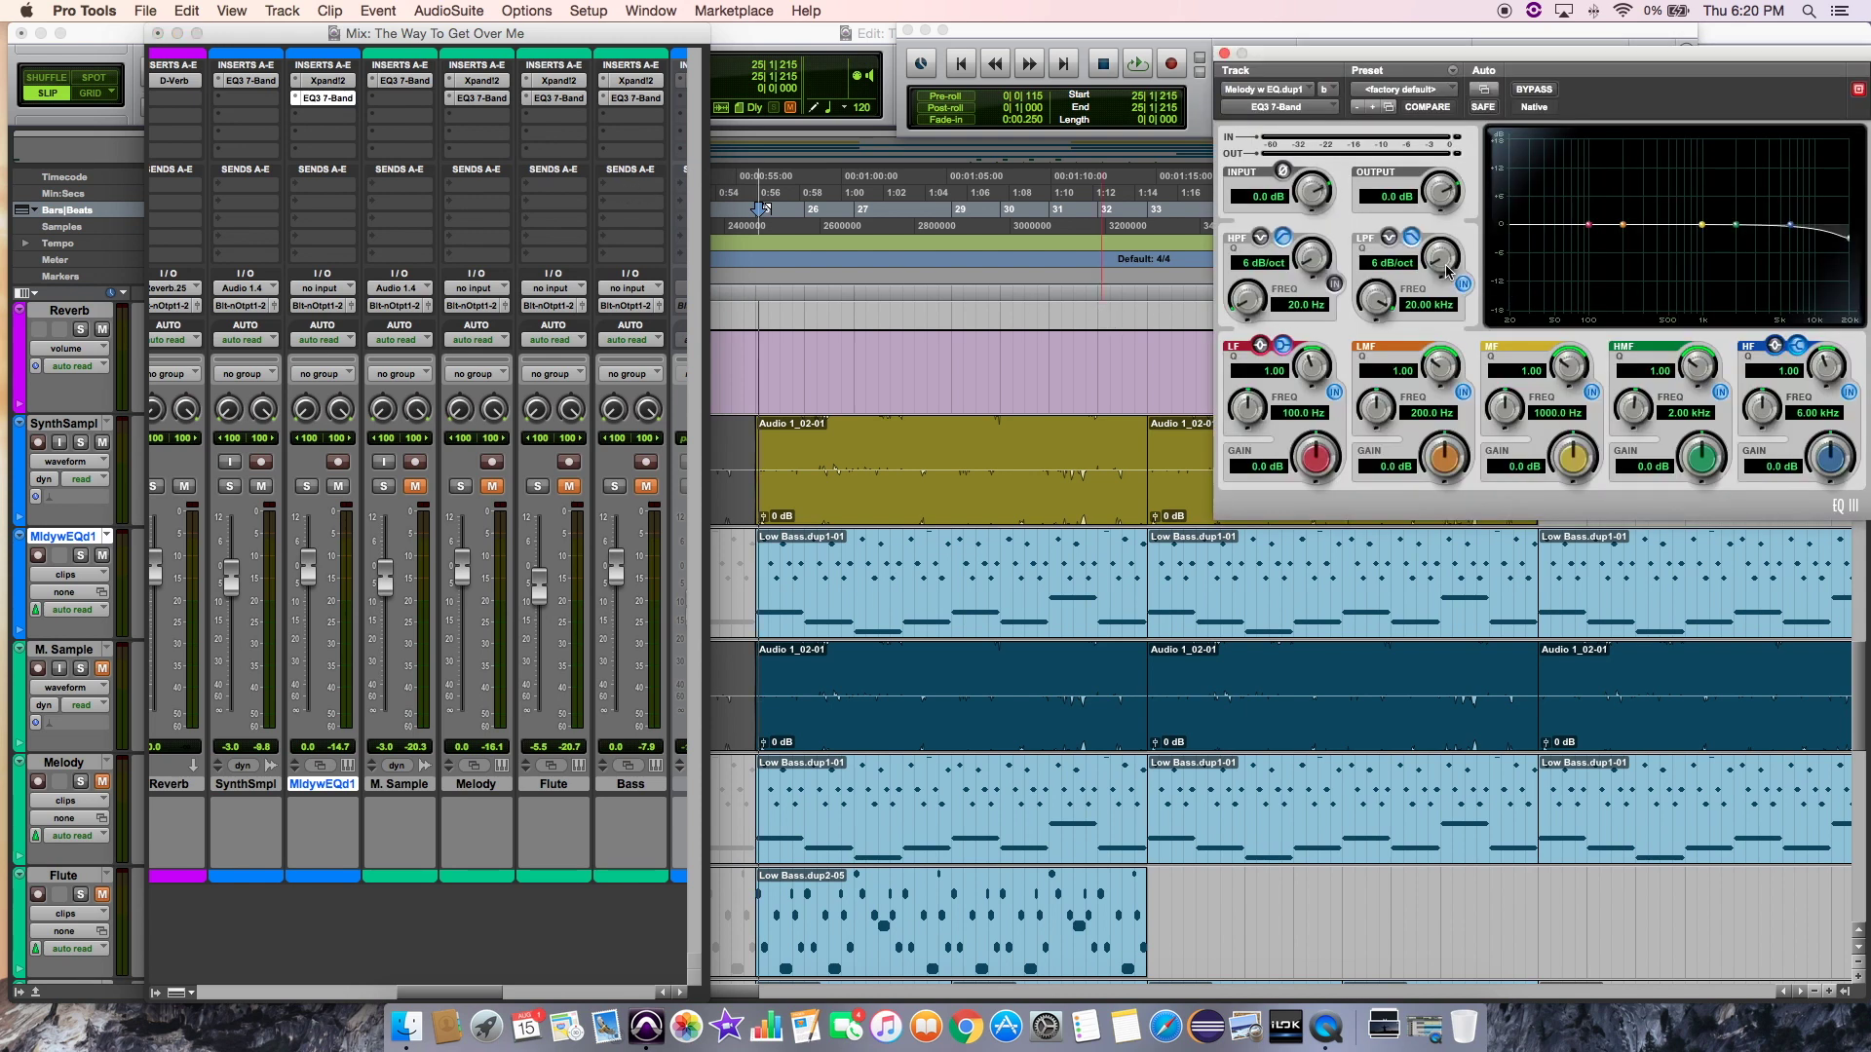
{"action": "left_click_drag", "start_coordinate": [1449, 273], "coordinate": [1506, 82]}
{"action": "left_click", "coordinate": [1334, 284]}
{"action": "left_click_drag", "start_coordinate": [1312, 256], "coordinate": [1596, 247]}
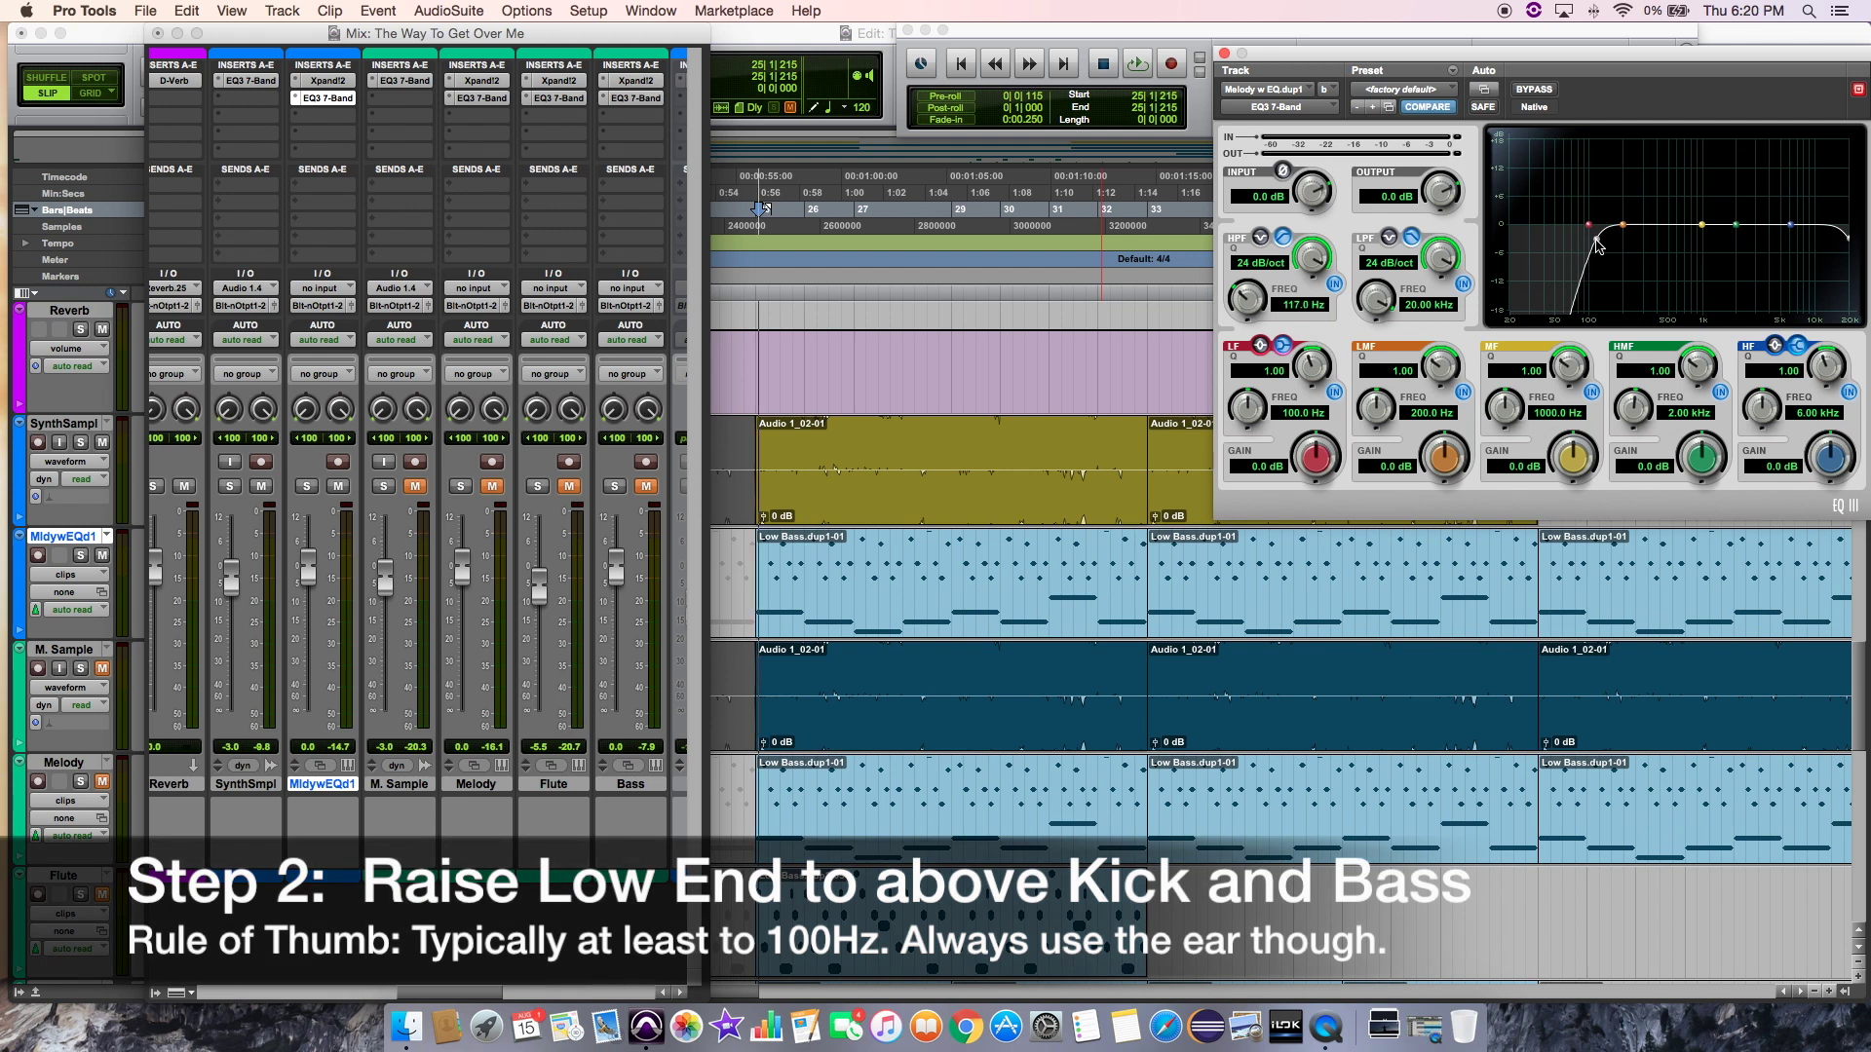
{"action": "left_click_drag", "start_coordinate": [1626, 232], "coordinate": [1750, 237]}
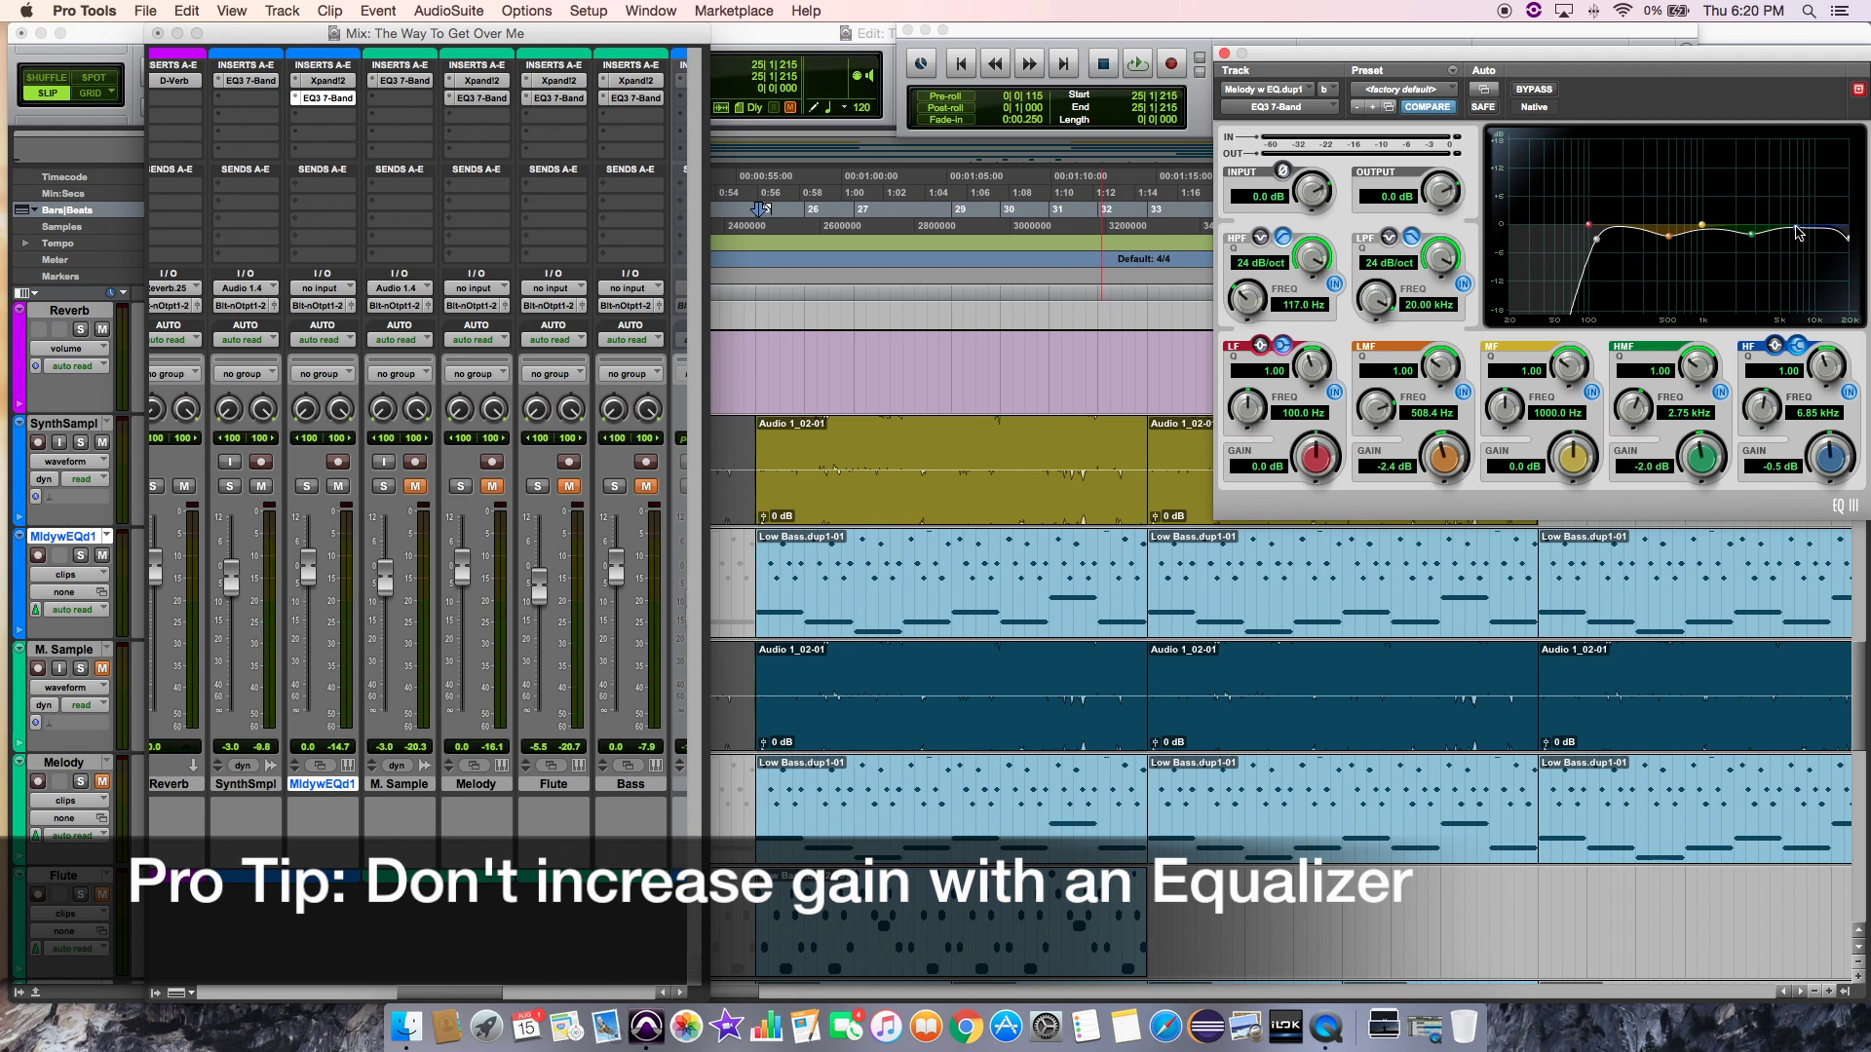
{"action": "left_click_drag", "start_coordinate": [1790, 232], "coordinate": [1791, 235]}
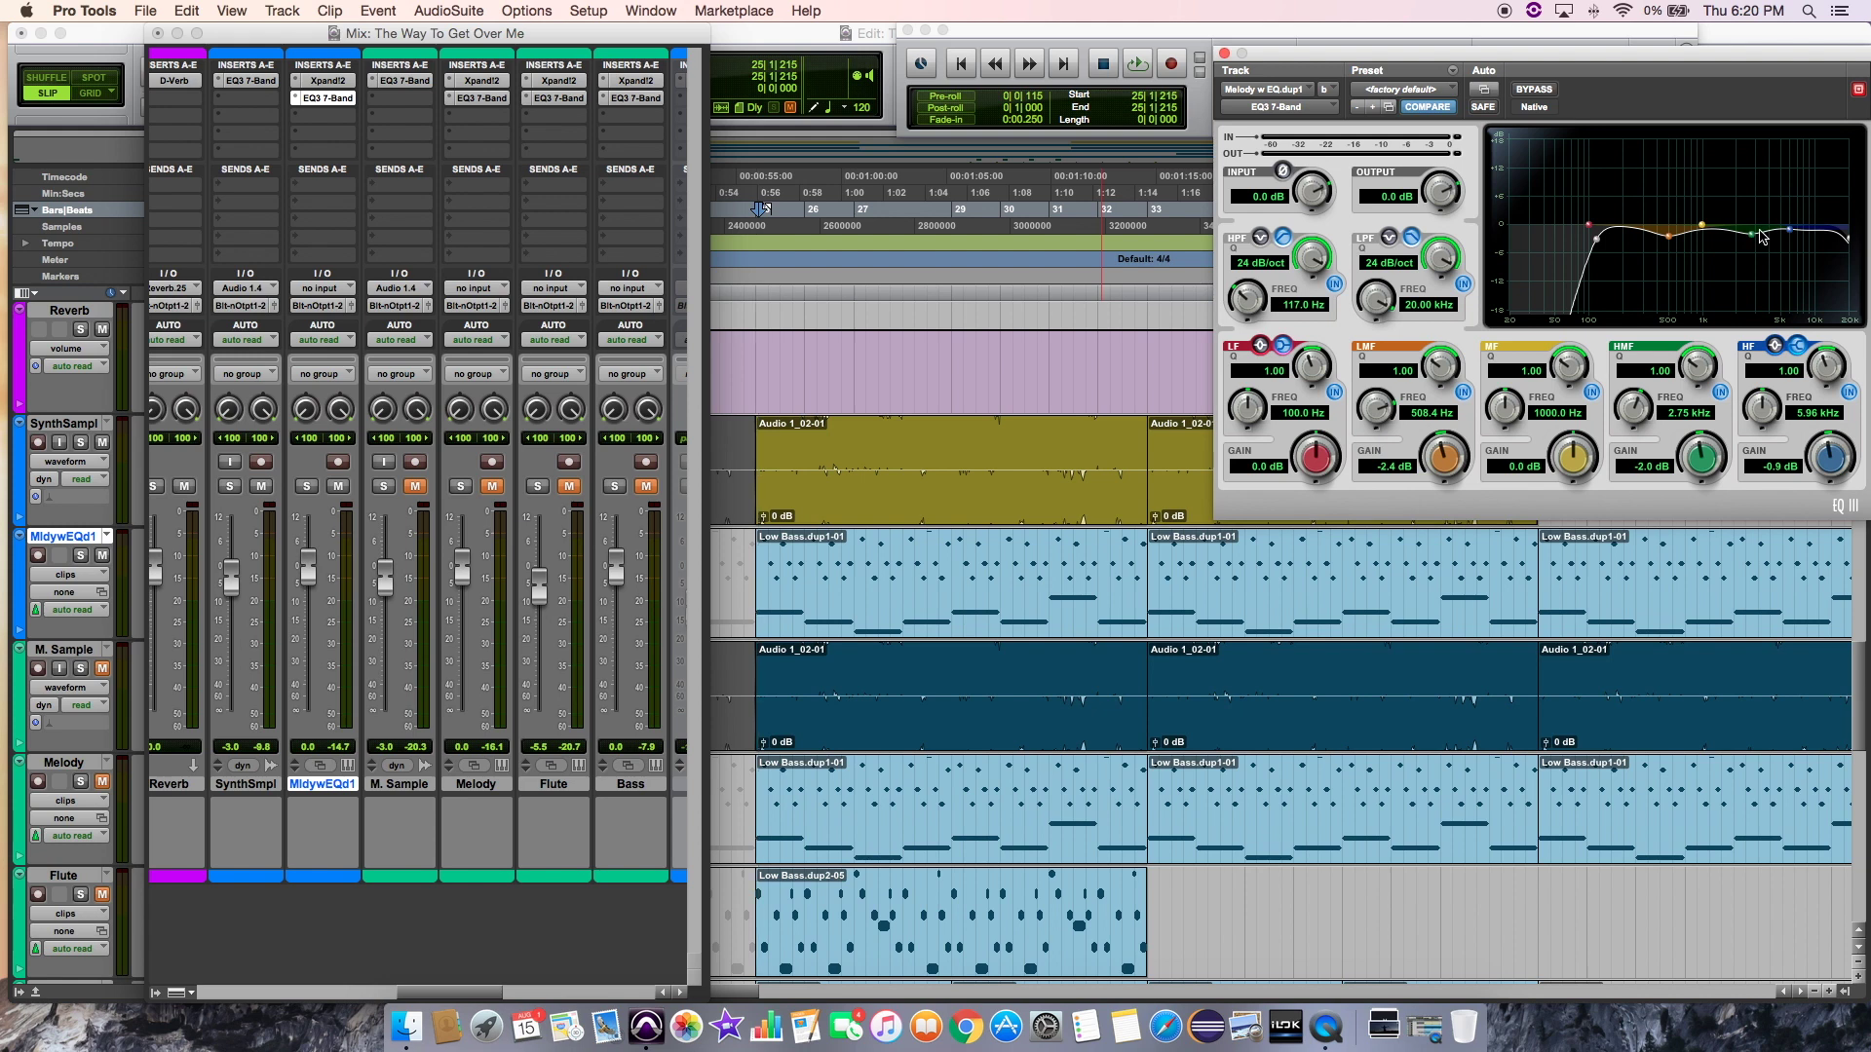
Close the melody EQ and Mix window, then play both equalized tracks from 24|4|946.
{"action": "left_click", "coordinate": [1225, 54]}
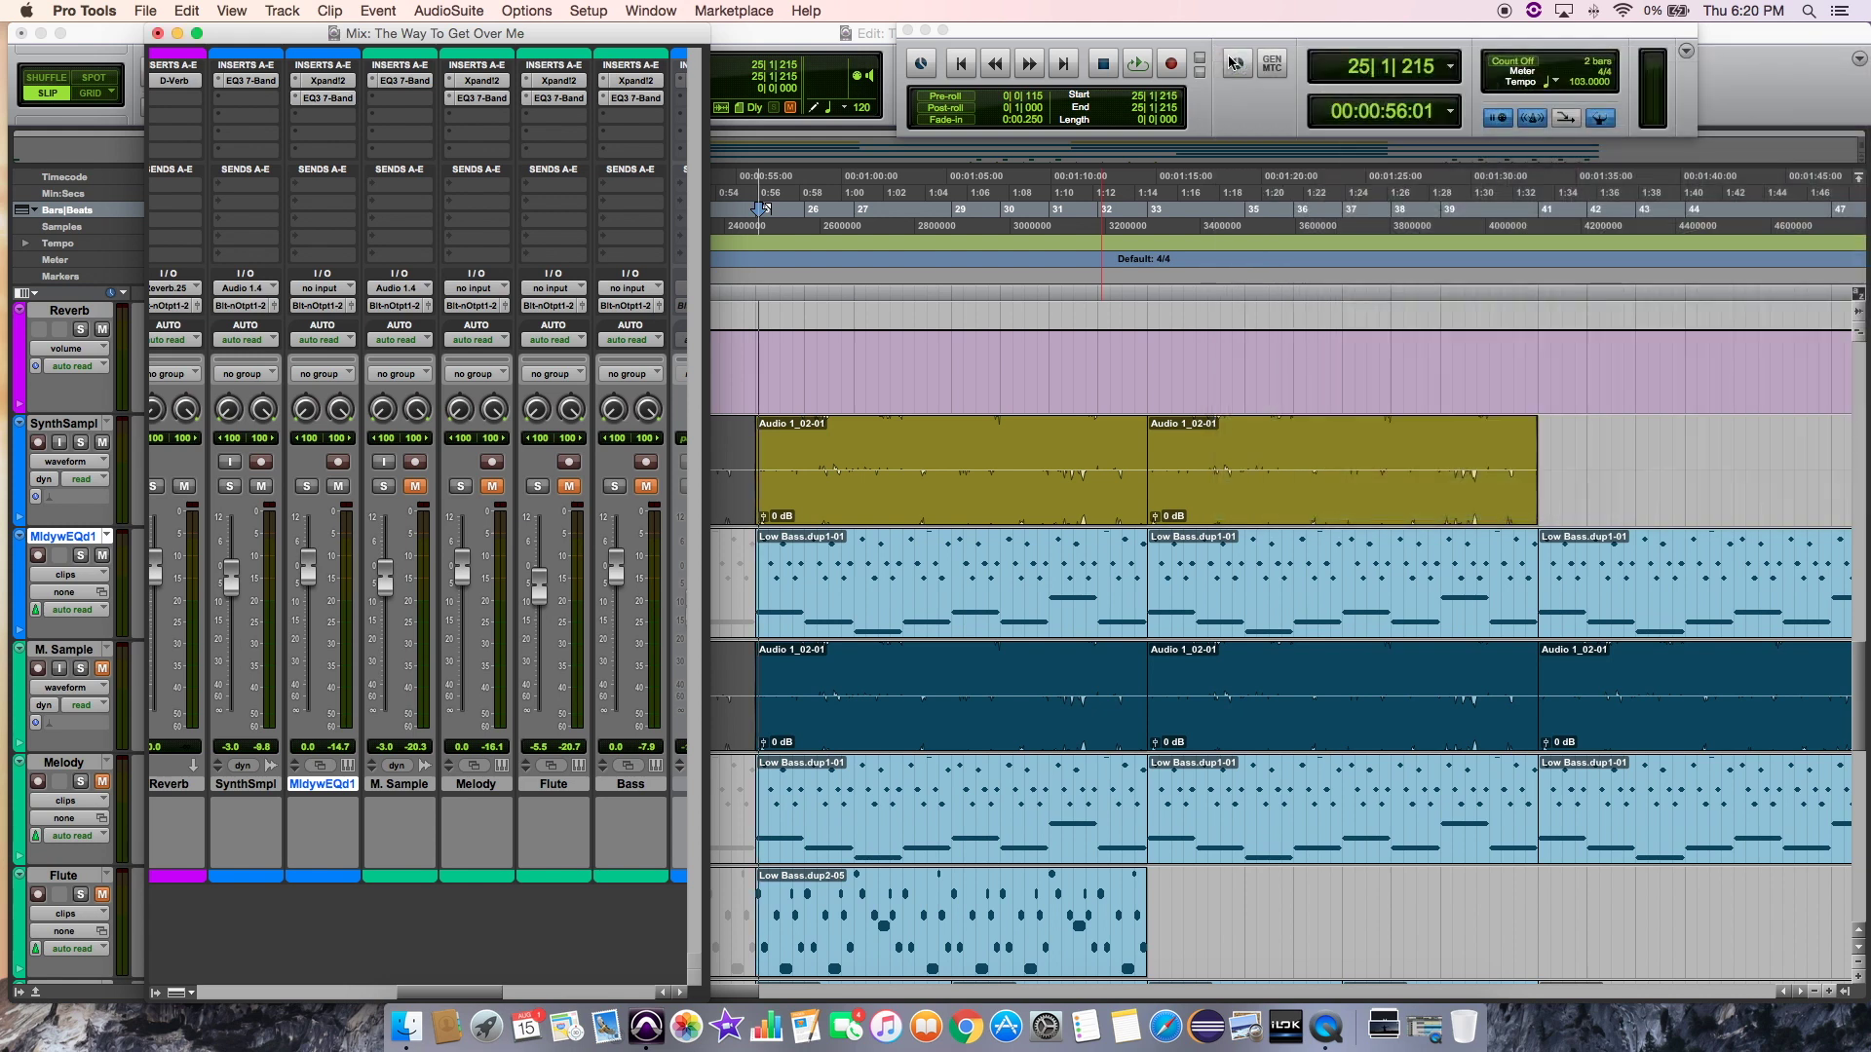
{"action": "left_click", "coordinate": [158, 34]}
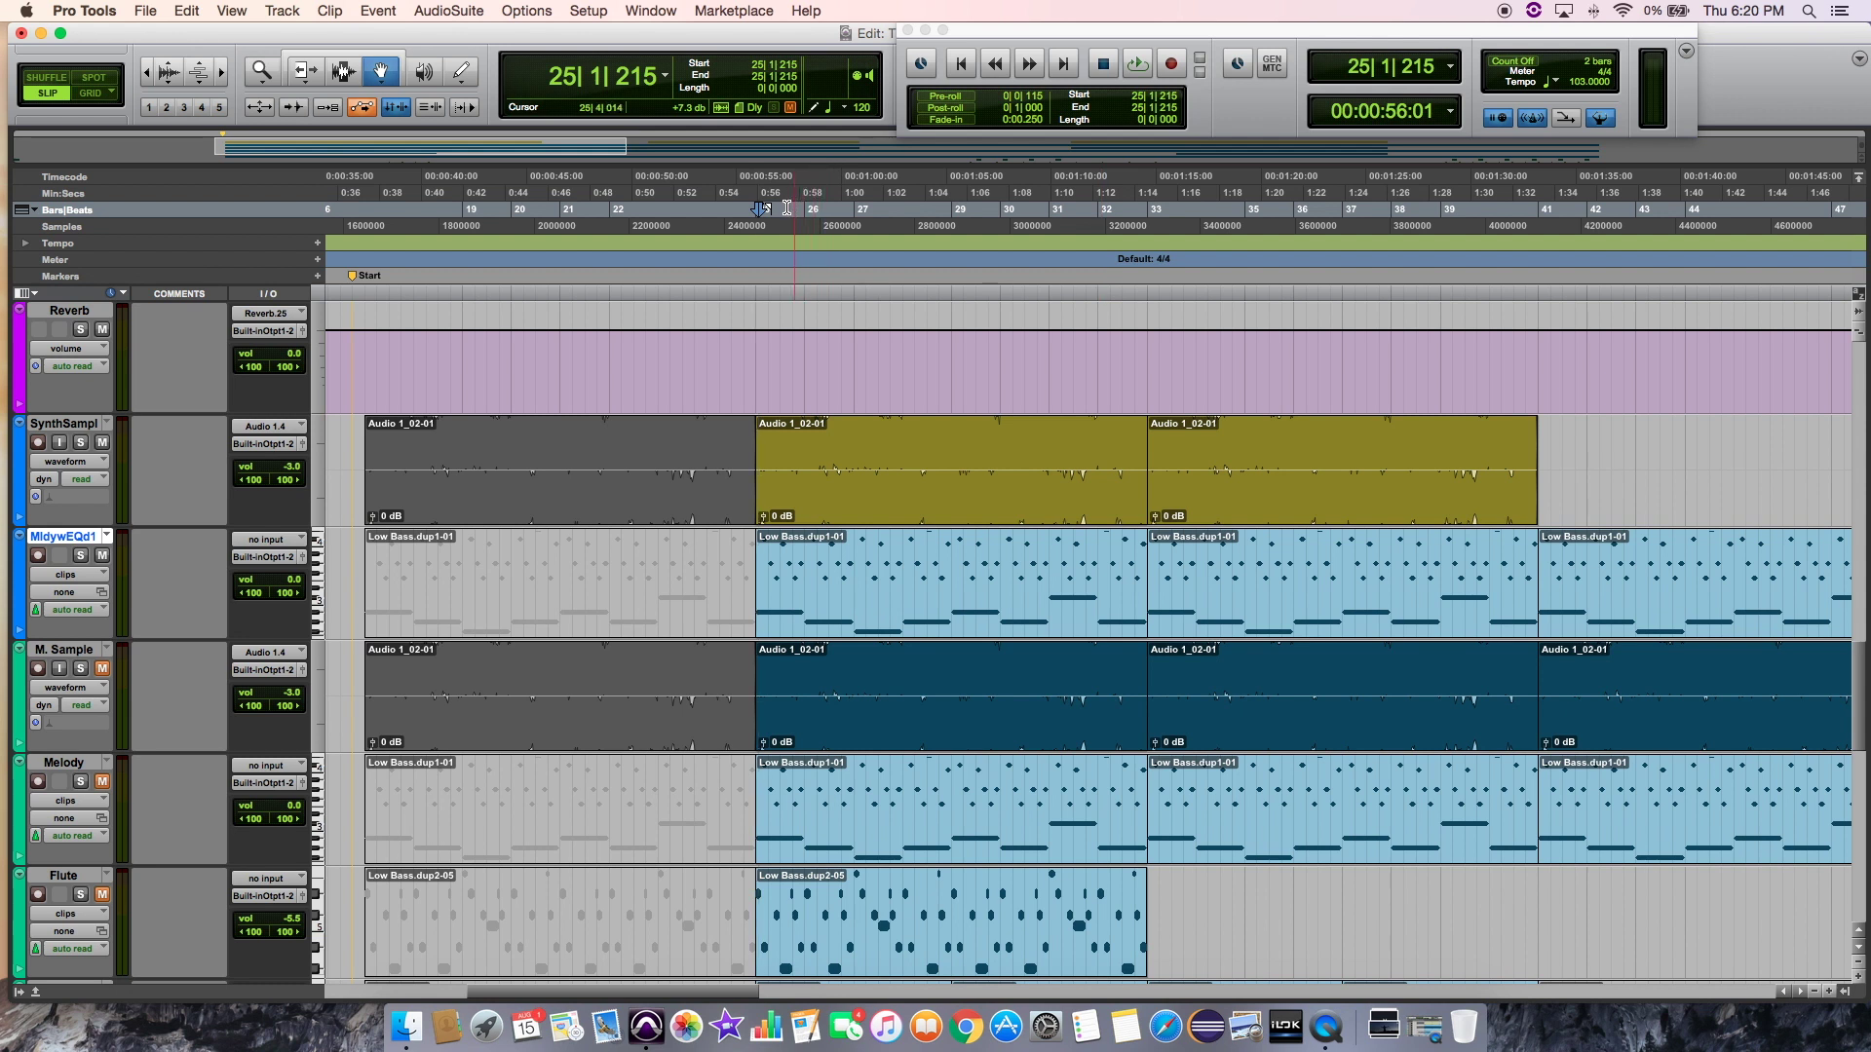
{"action": "left_click", "coordinate": [757, 230]}
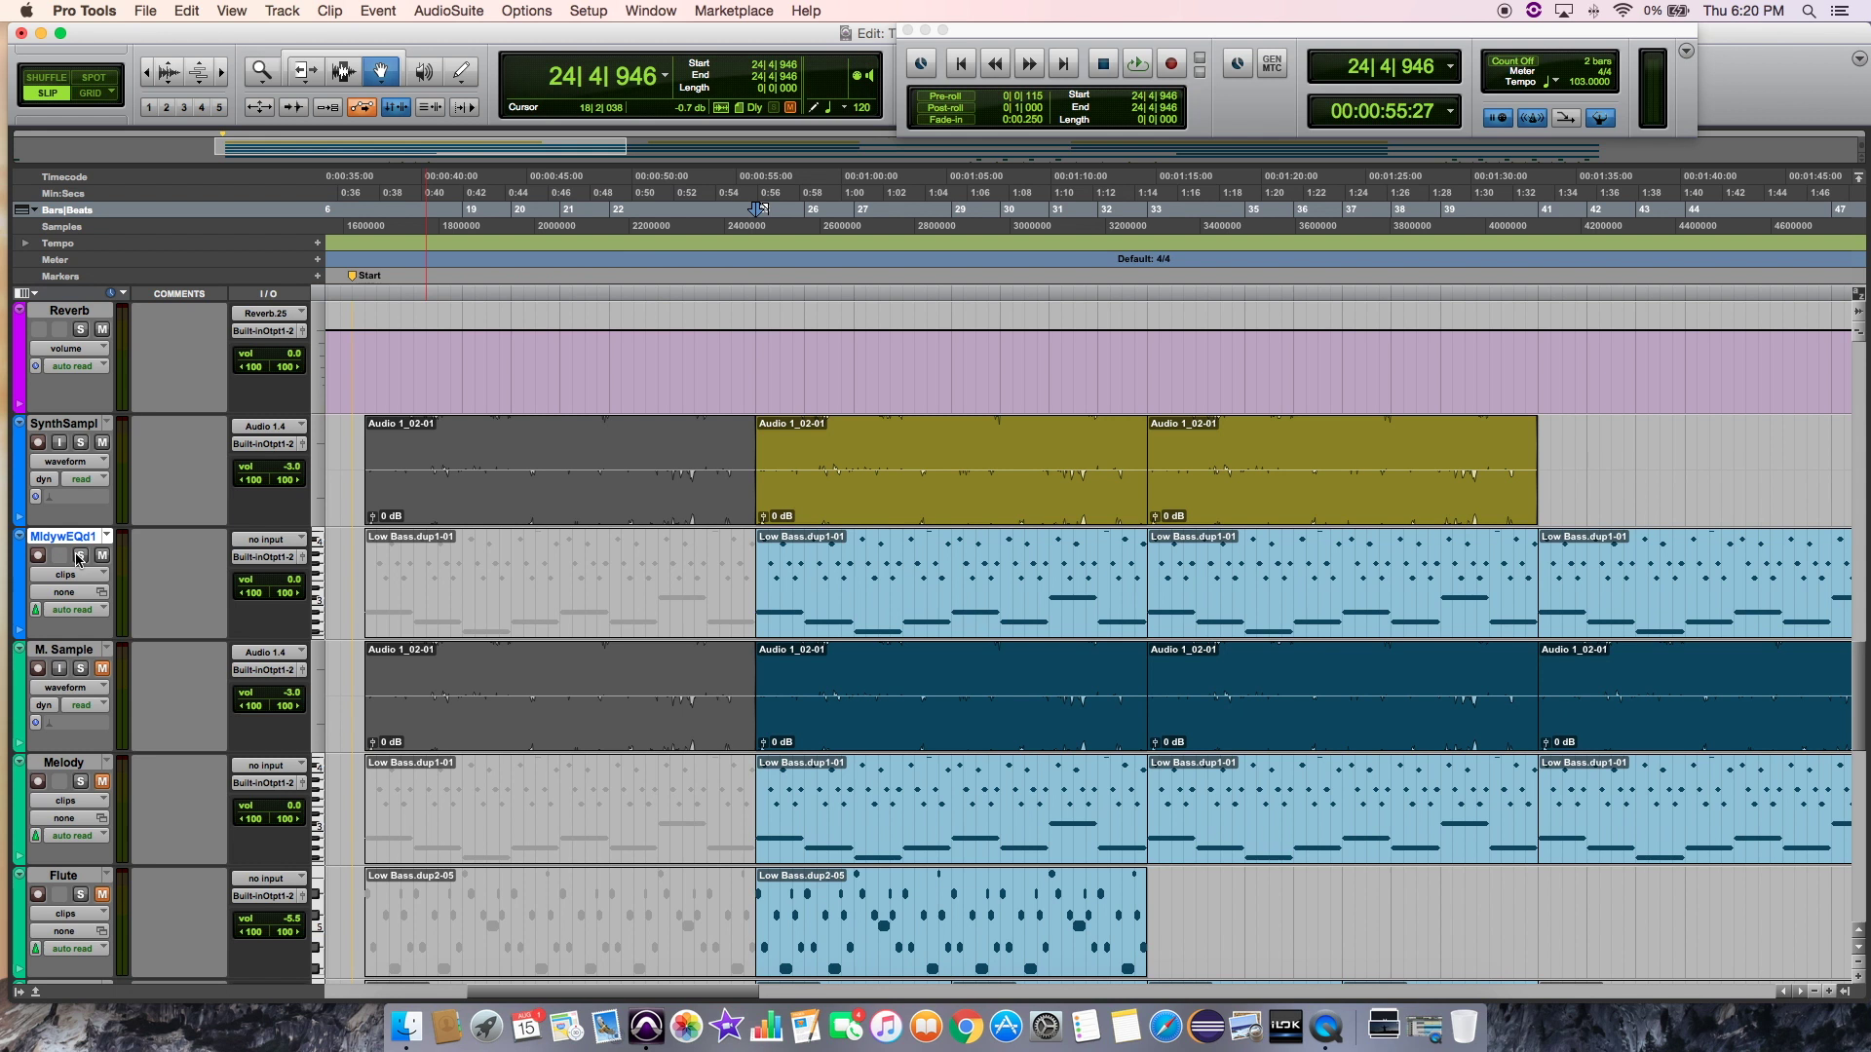
{"action": "key", "text": "space"}
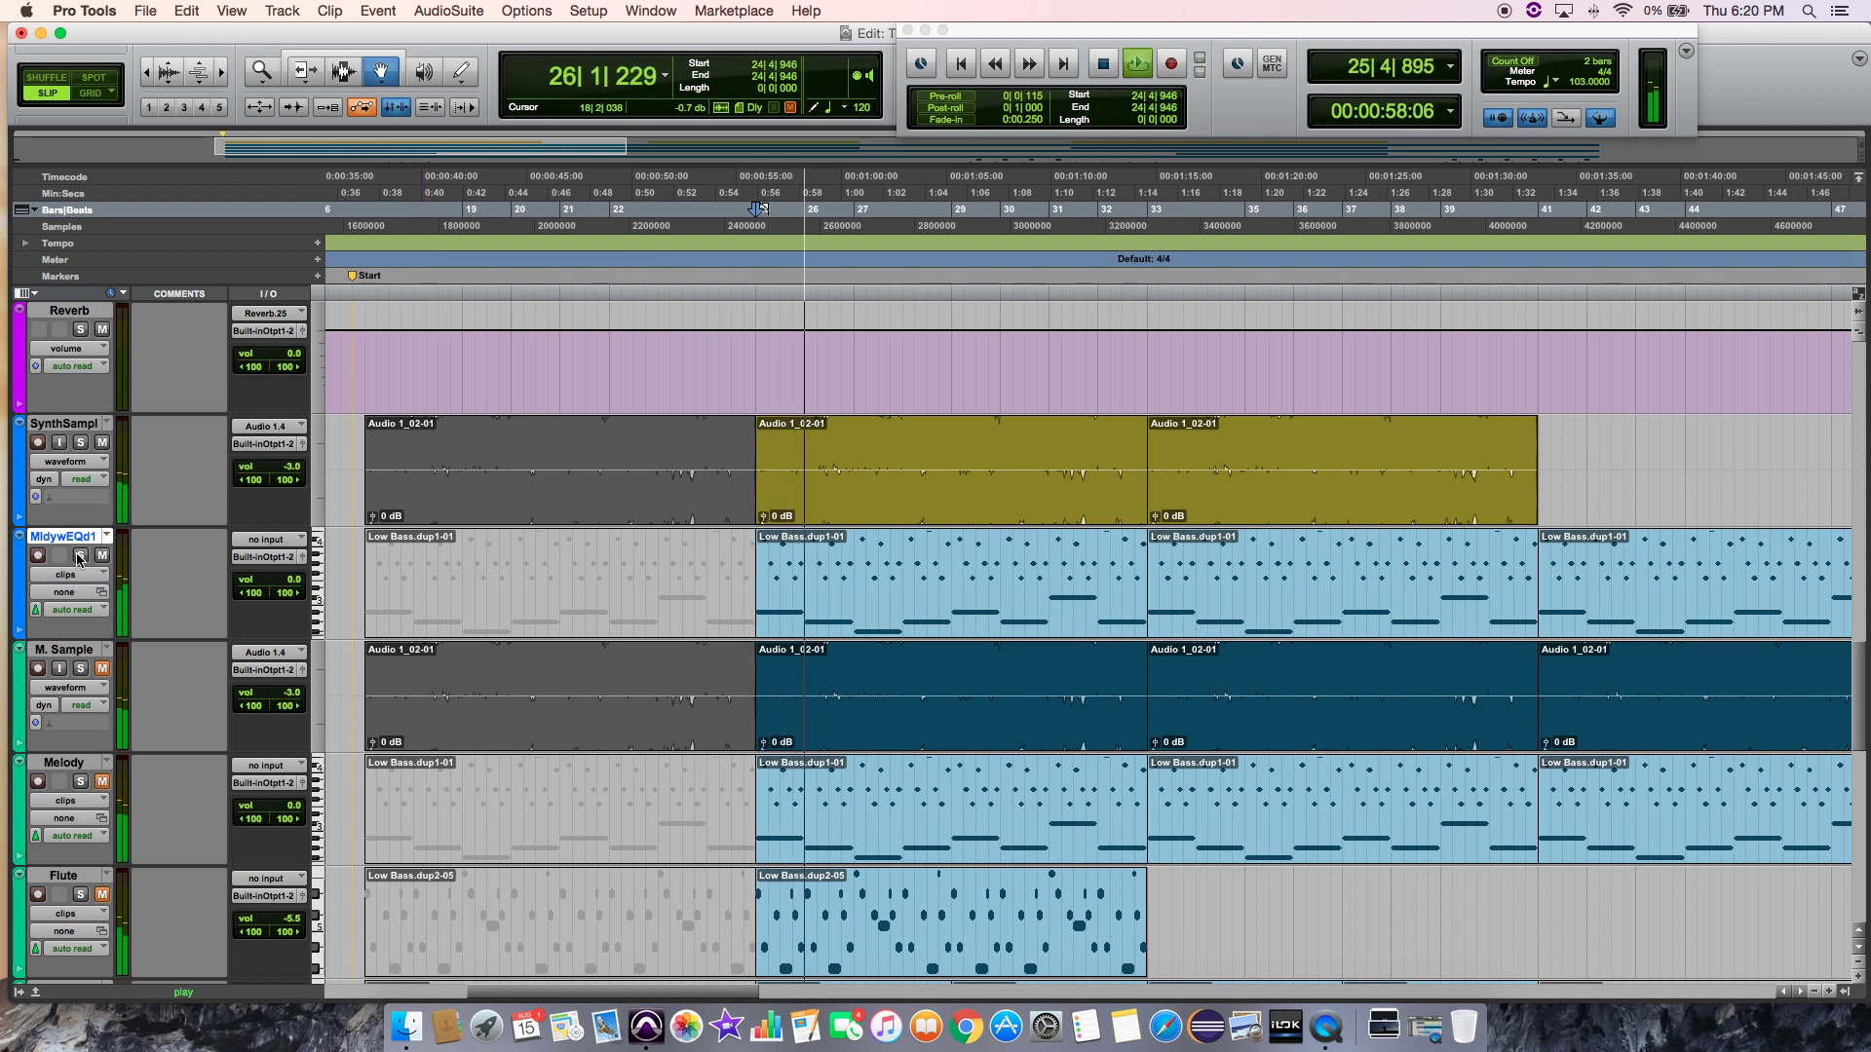